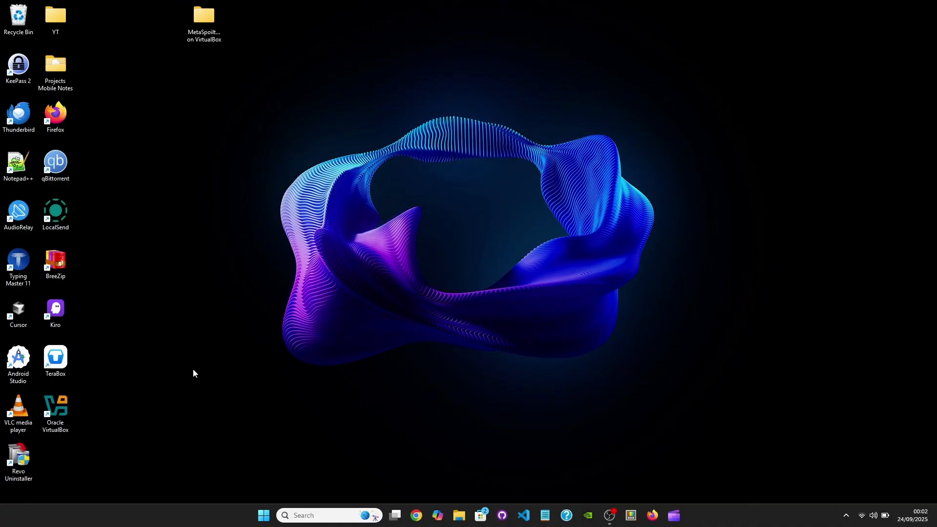
- Launch Oracle VirtualBox and minimize its manager window
double_click(66, 404)
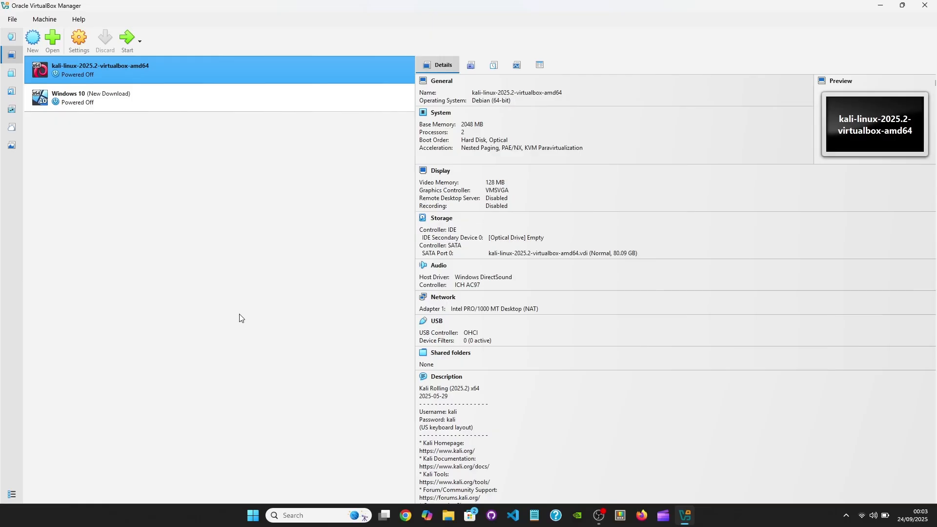
click(879, 7)
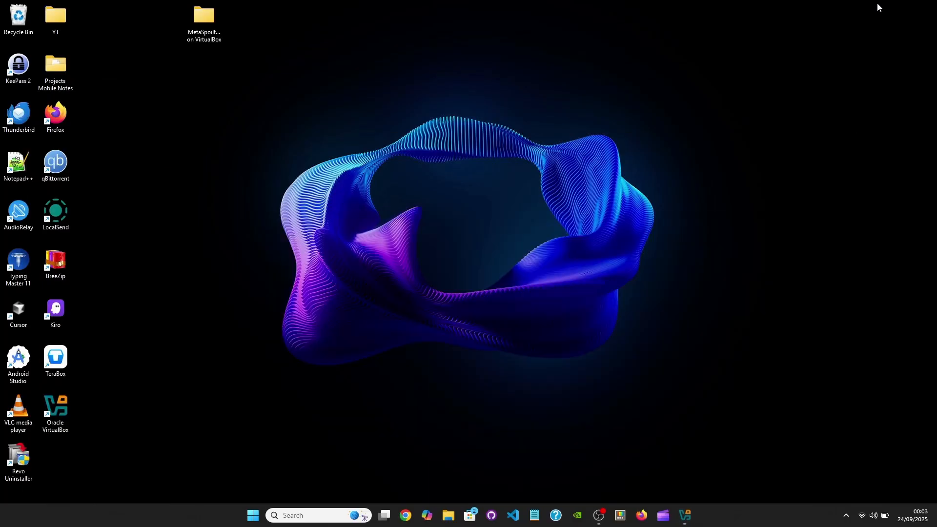
- Look into the MetaSpoiltable on VirtualBox desktop folder, minimize its window, and move the folder one slot lower on the desktop
double_click(203, 34)
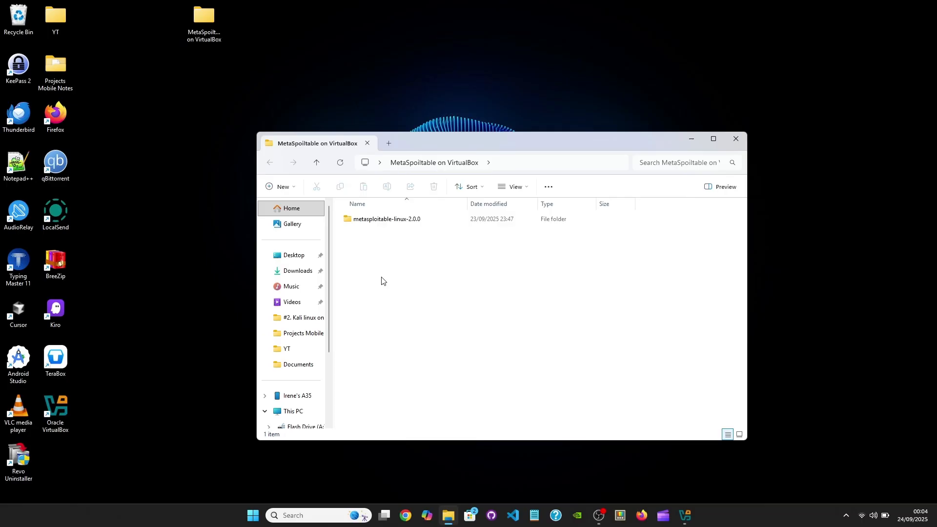
click(690, 145)
drag(209, 24, 205, 91)
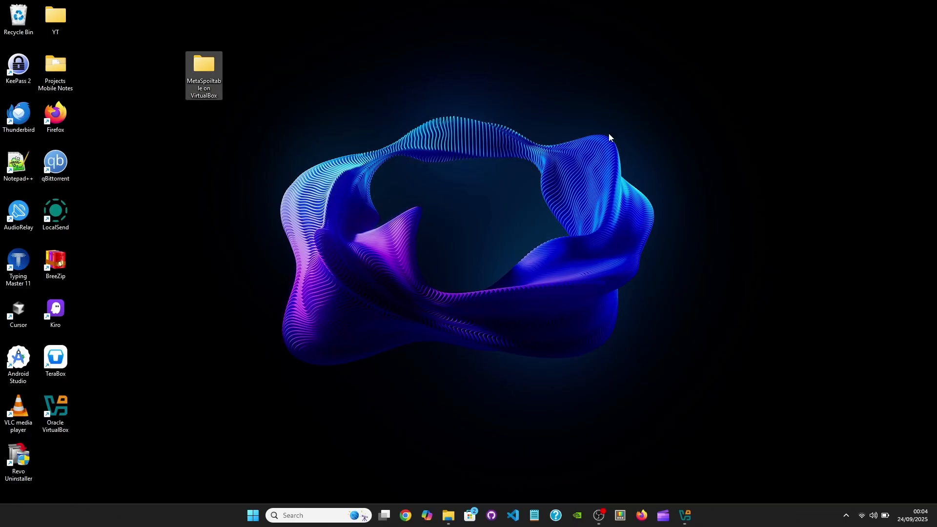
- Examine the virtual disk files under metasploitable-linux-2.0.0, Metasploitable2-Linux in the desktop folder, and close the folder window
double_click(207, 72)
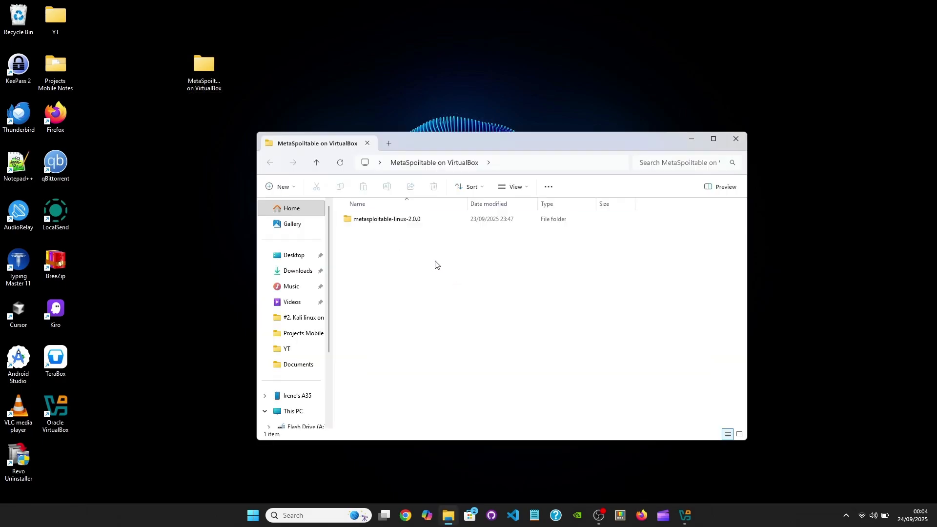
double_click(435, 219)
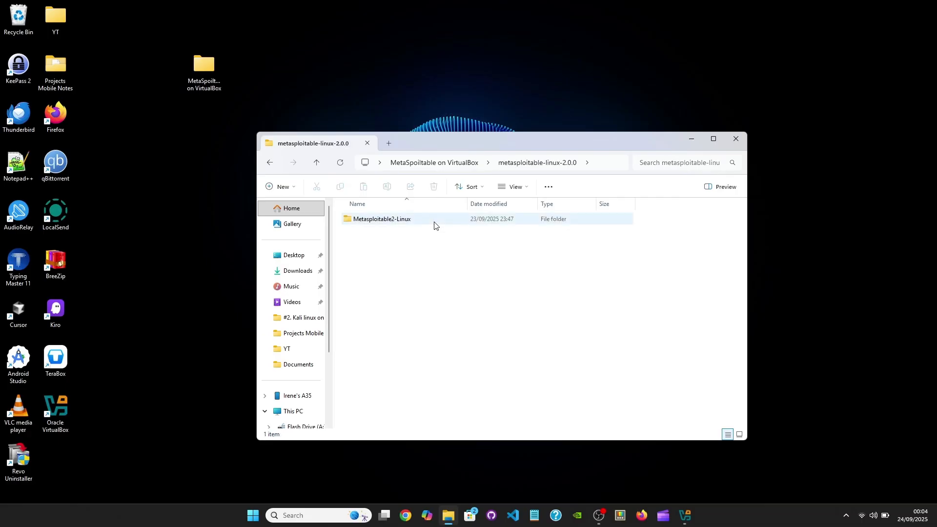
double_click(434, 222)
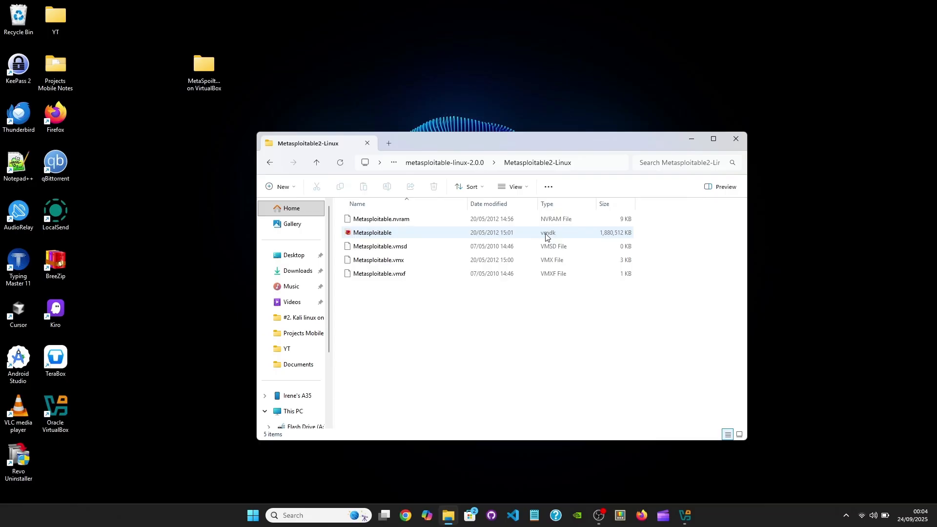
click(742, 144)
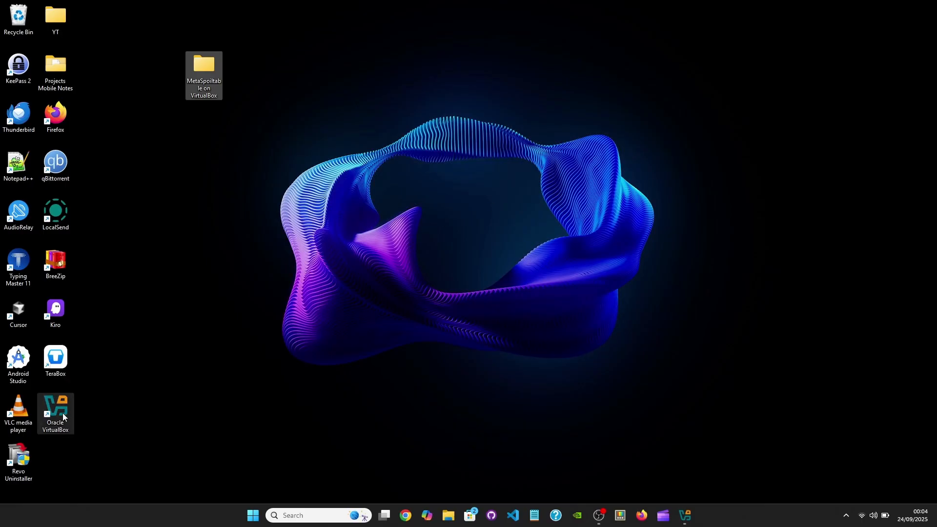
- Switch to Oracle VirtualBox and start a new virtual machine named MetaSploitable 2
click(685, 513)
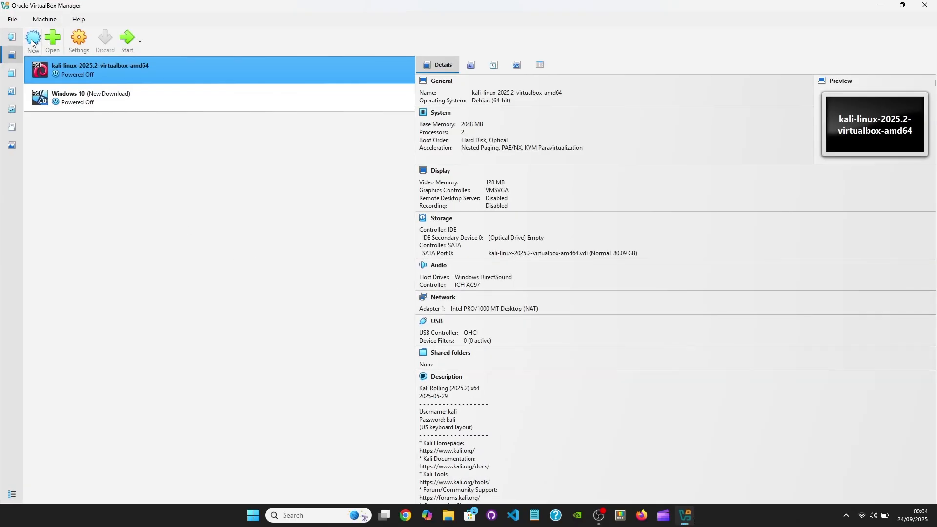
click(32, 43)
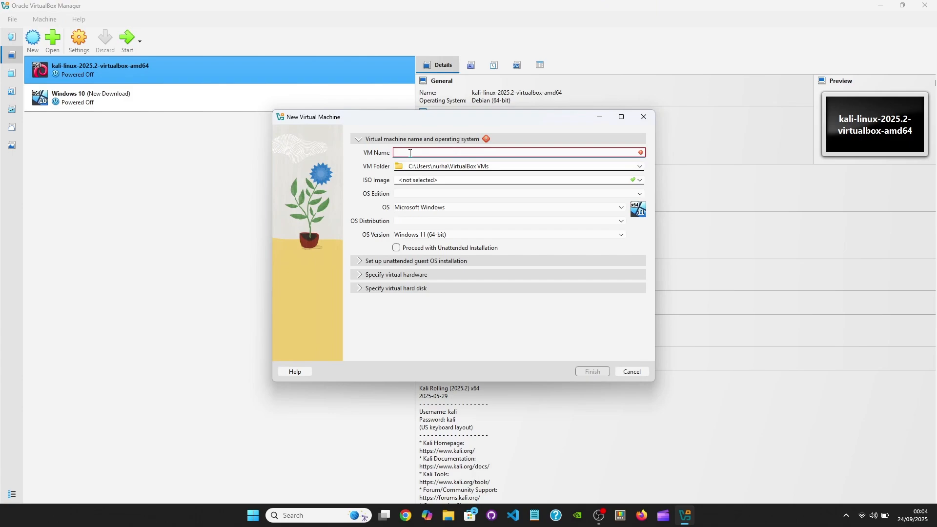
text(M)
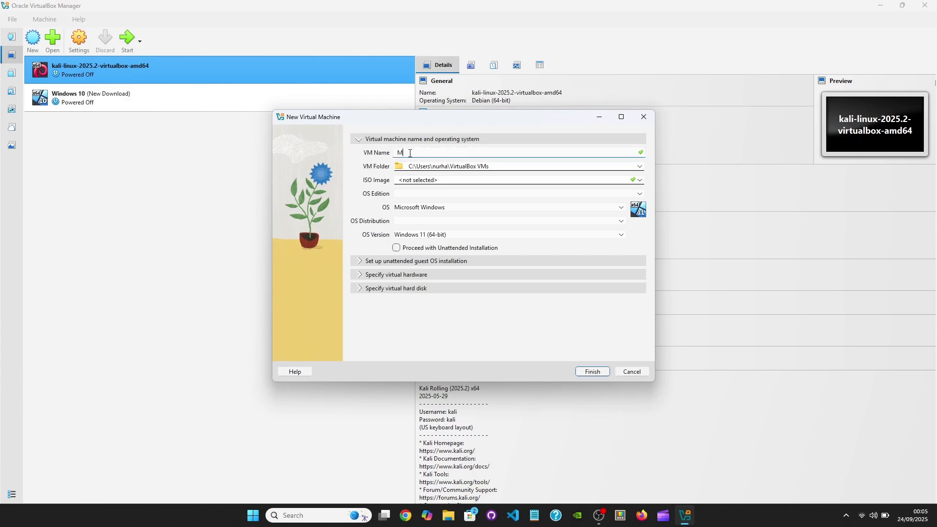
text(etaSploitable)
key(Num_Lock)
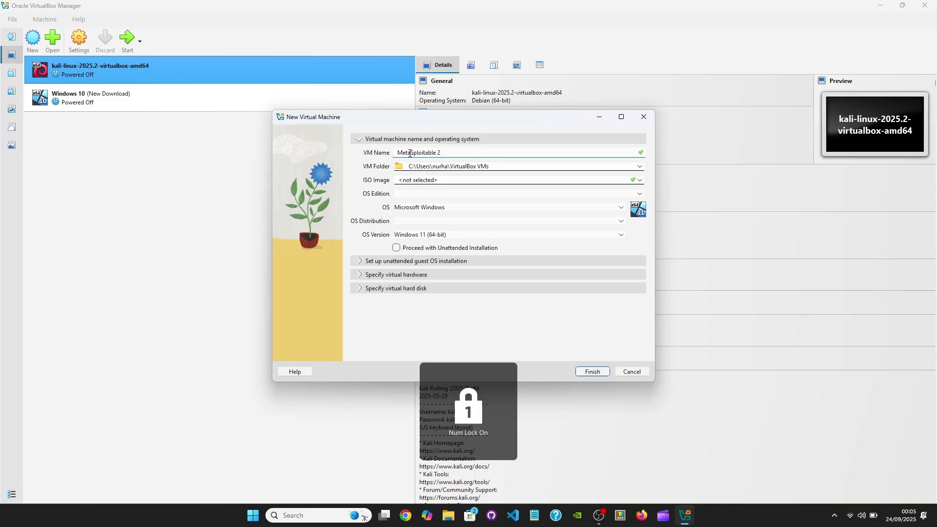
- Set the new machine's OS to Linux with the Debian distribution, and its base memory to 1168 MB
click(434, 209)
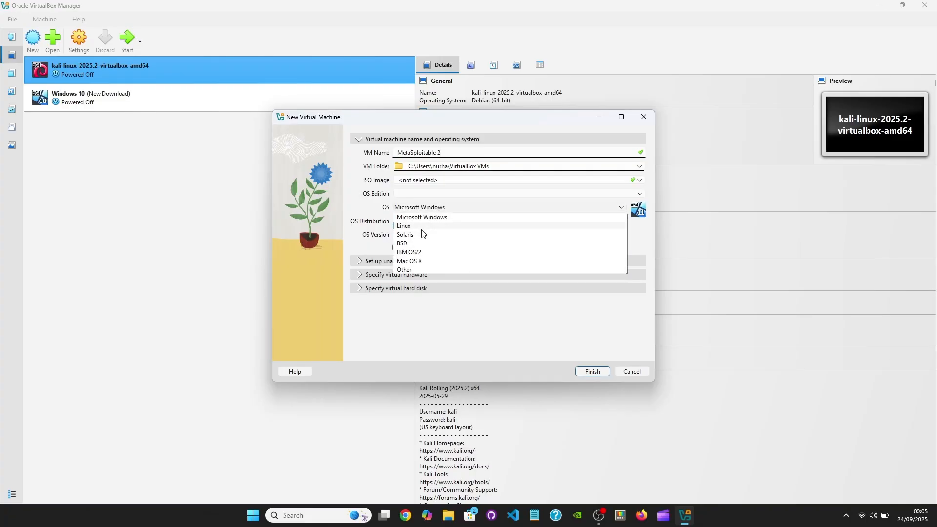
click(422, 226)
click(429, 222)
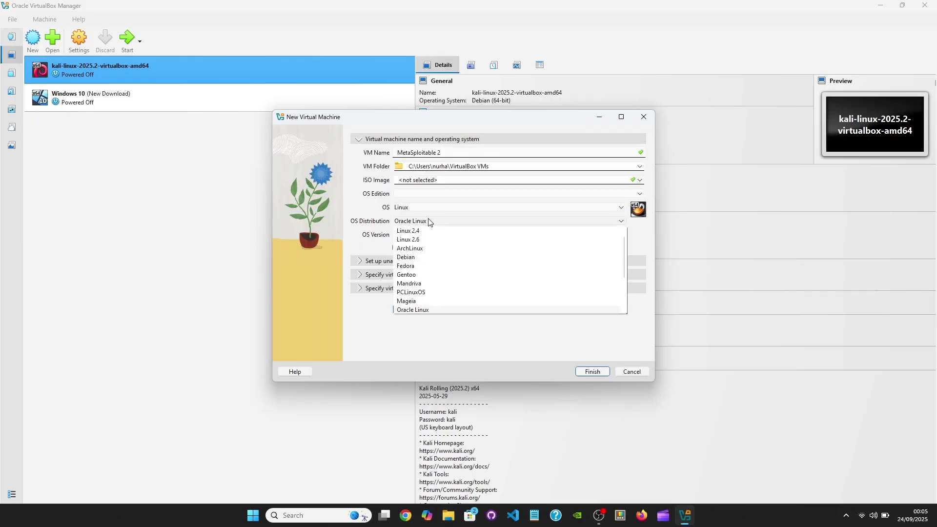
click(419, 258)
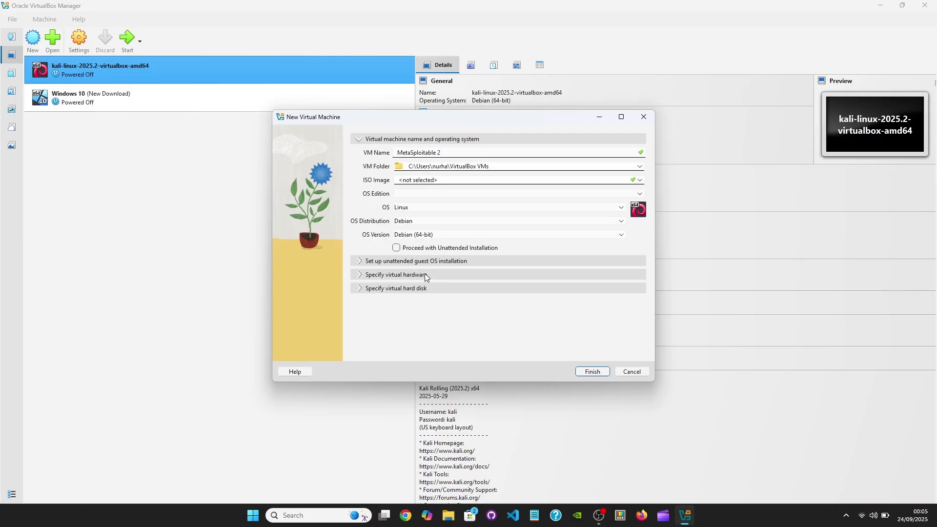
click(425, 275)
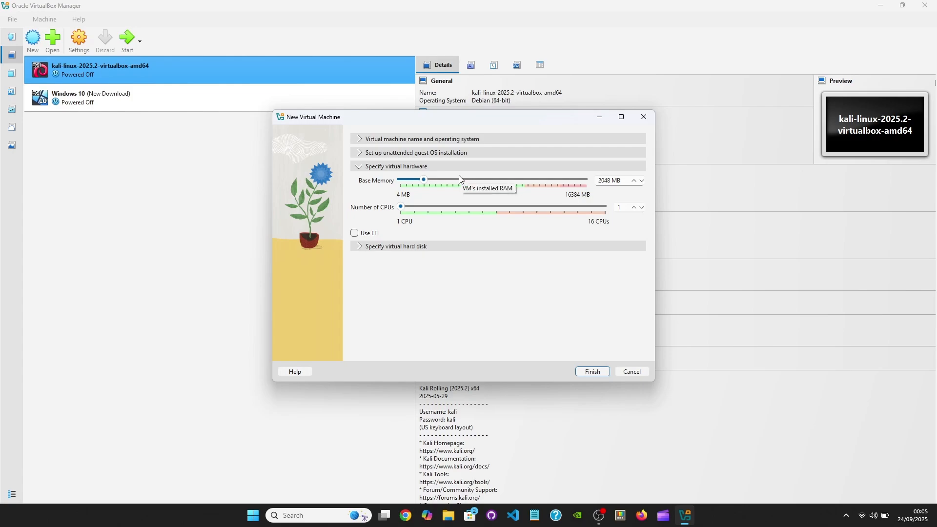
click(414, 180)
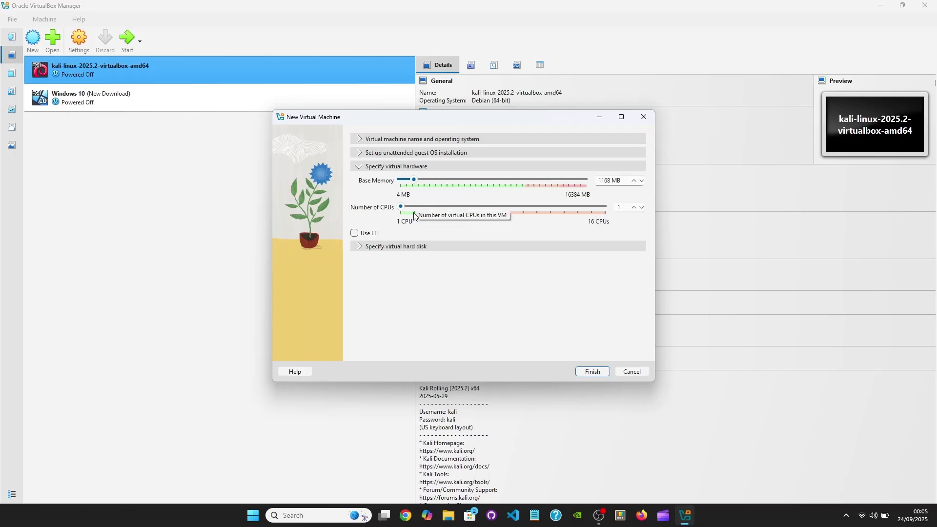
- Set the new machine to use an existing virtual hard disk file and open the hard disk selector
click(400, 246)
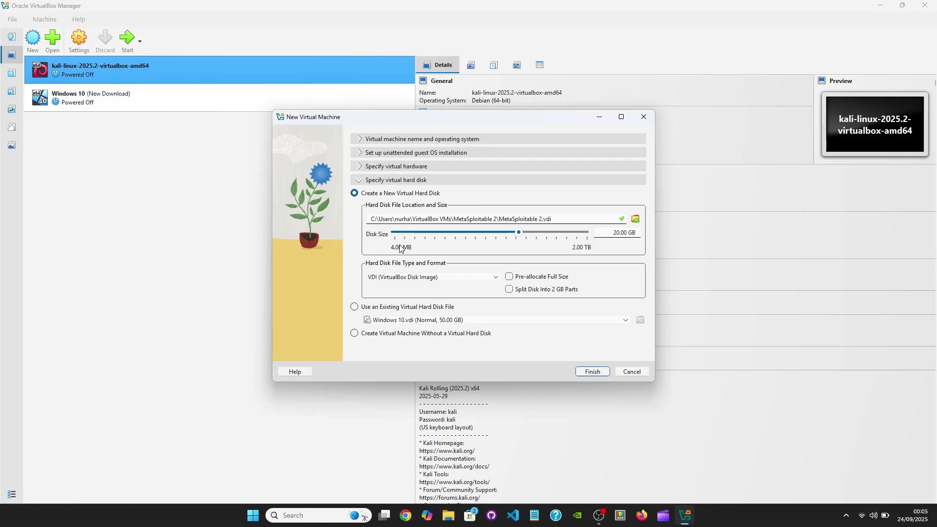
click(355, 307)
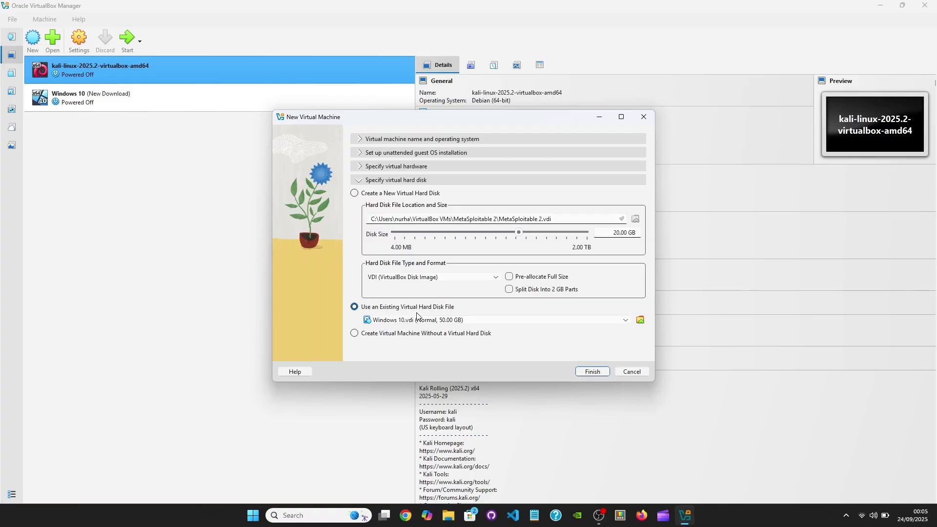
click(640, 321)
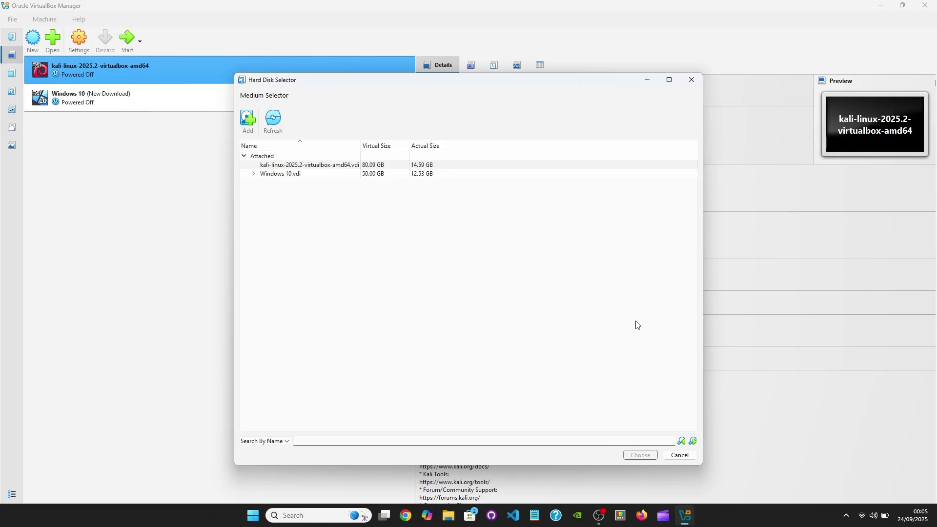
- Add the Metasploitable vmdk disk from the Desktop's MetaSpoiltable on VirtualBox, metasploitable-linux-2.0.0, Metasploitable2-Linux folder to the available disks
click(247, 122)
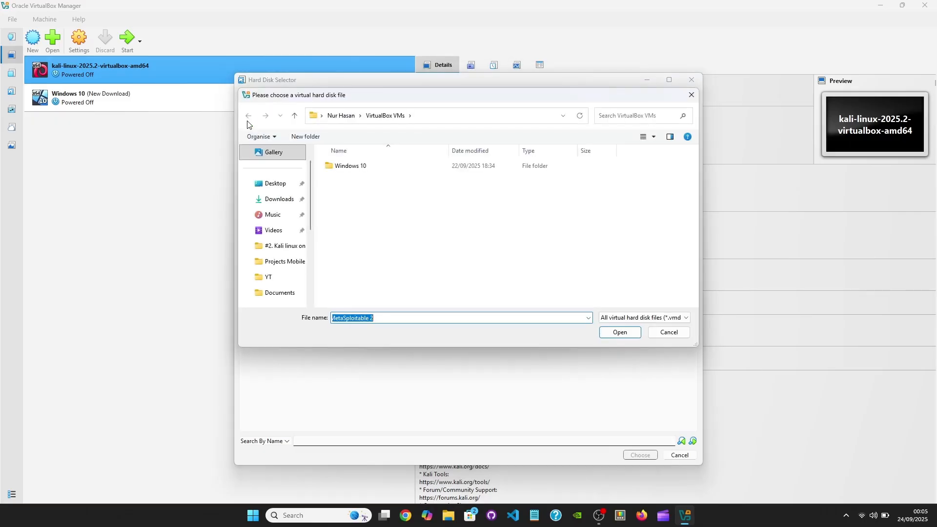
click(269, 189)
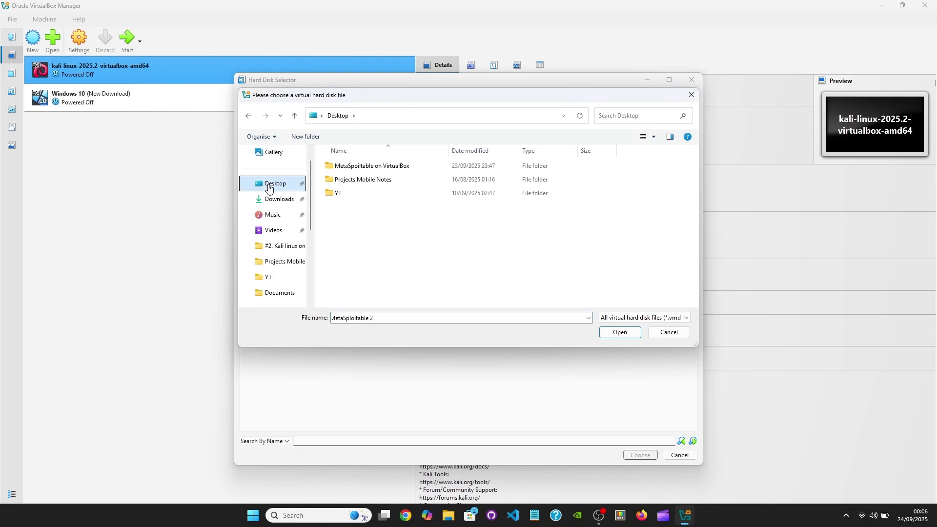
double_click(381, 166)
double_click(382, 166)
click(381, 166)
double_click(381, 166)
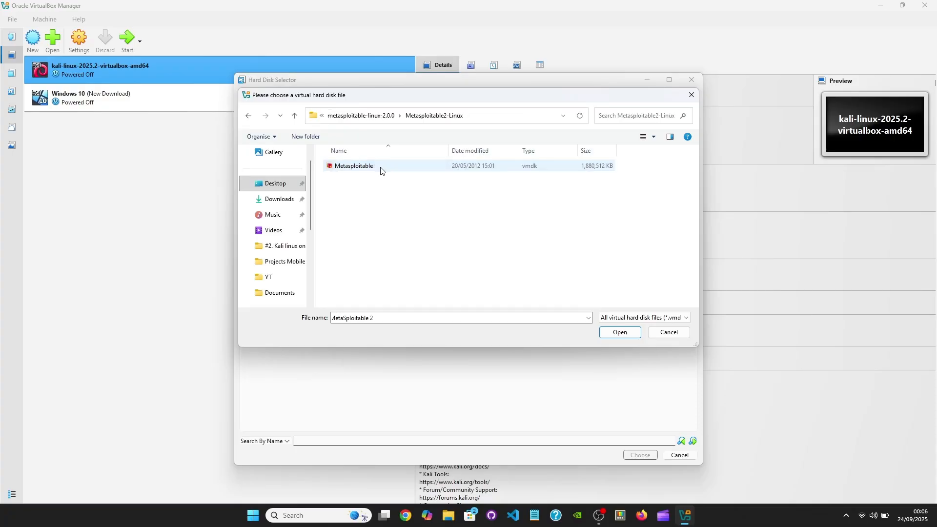
click(382, 169)
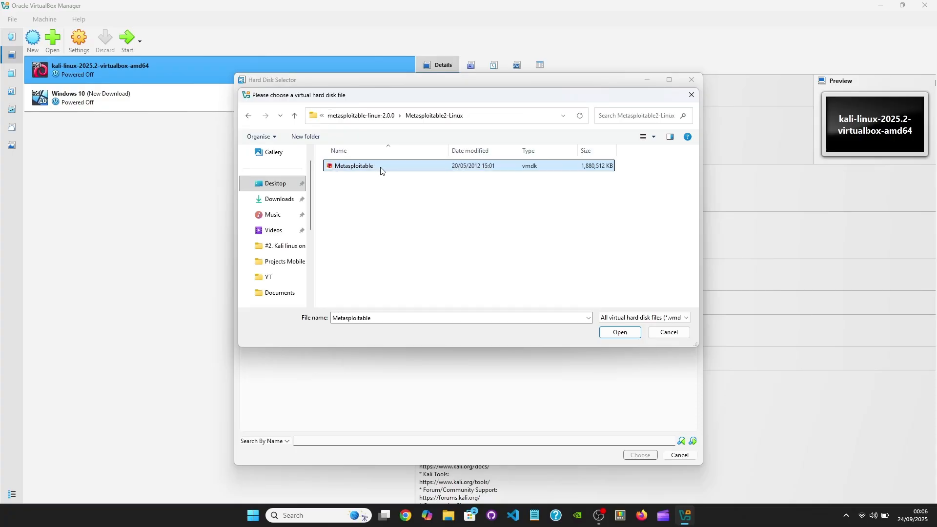
click(621, 337)
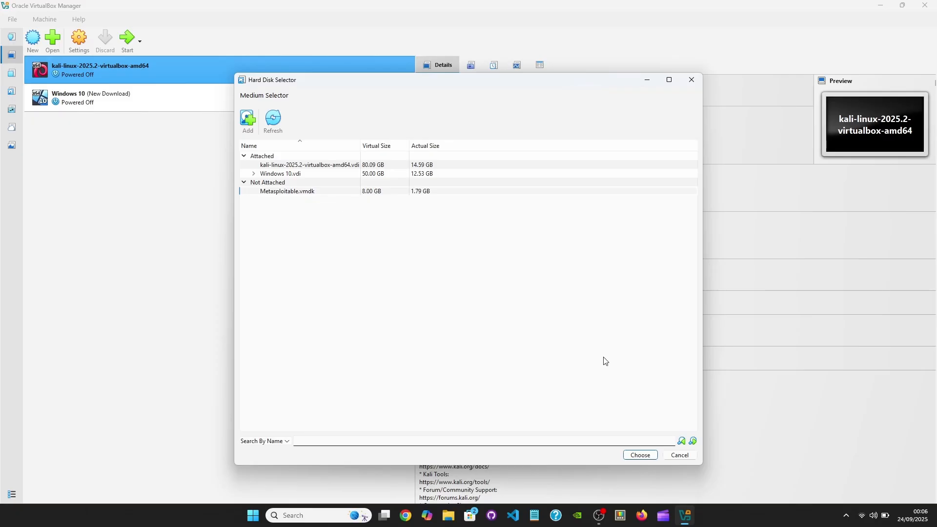
- Choose Metasploitable.vmdk as the machine's hard disk and finish creating the virtual machine
click(638, 457)
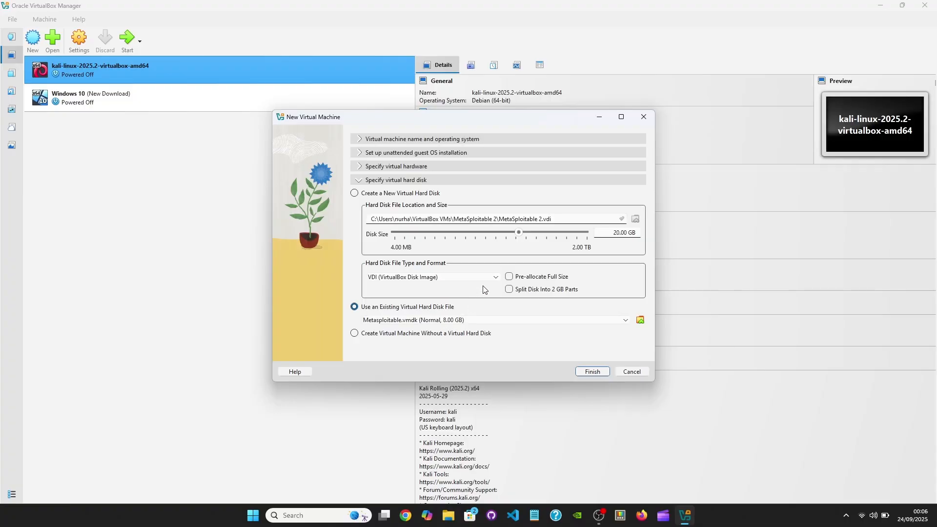
click(599, 371)
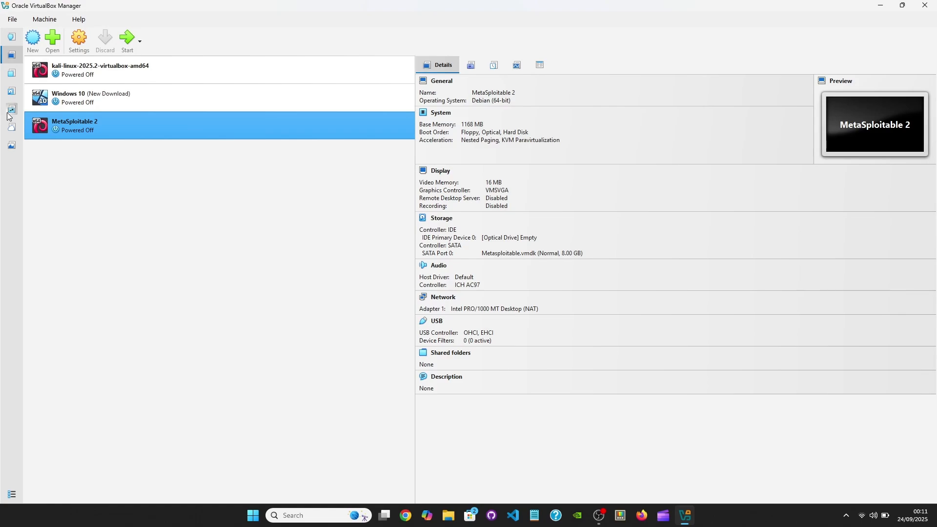
- Create a new NAT network with its default options
click(13, 111)
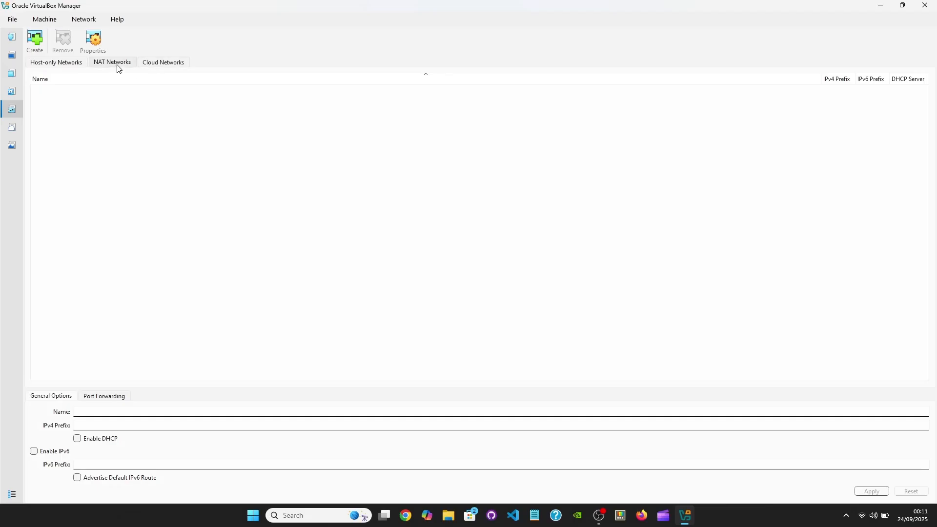
click(42, 46)
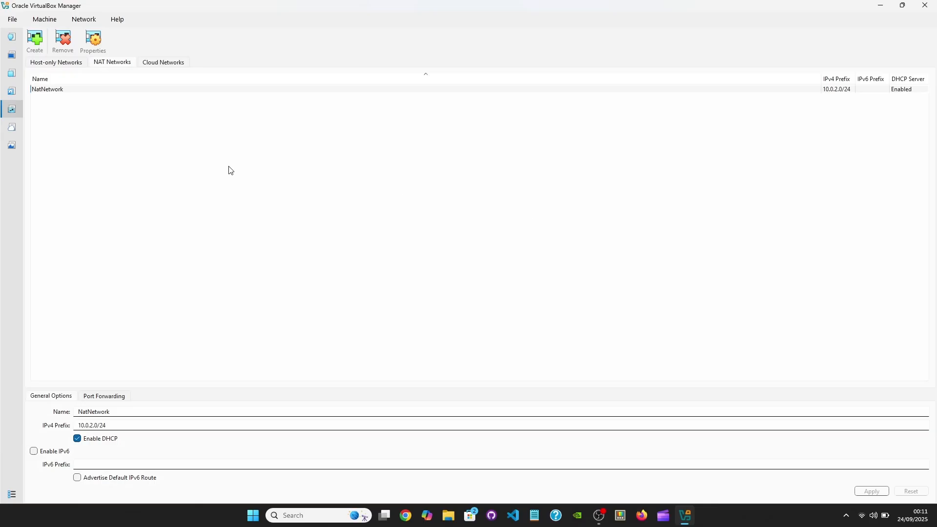
- Attach Adapter 1 of the kali-linux-2025.2-virtualbox-amd64 machine to the NAT Network named NatNetwork and save its settings
click(14, 60)
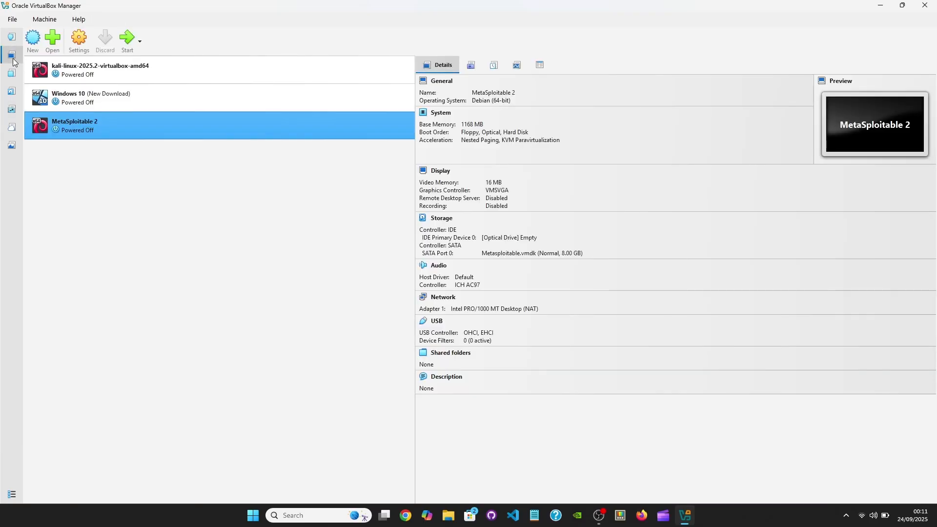
click(88, 65)
right_click(88, 65)
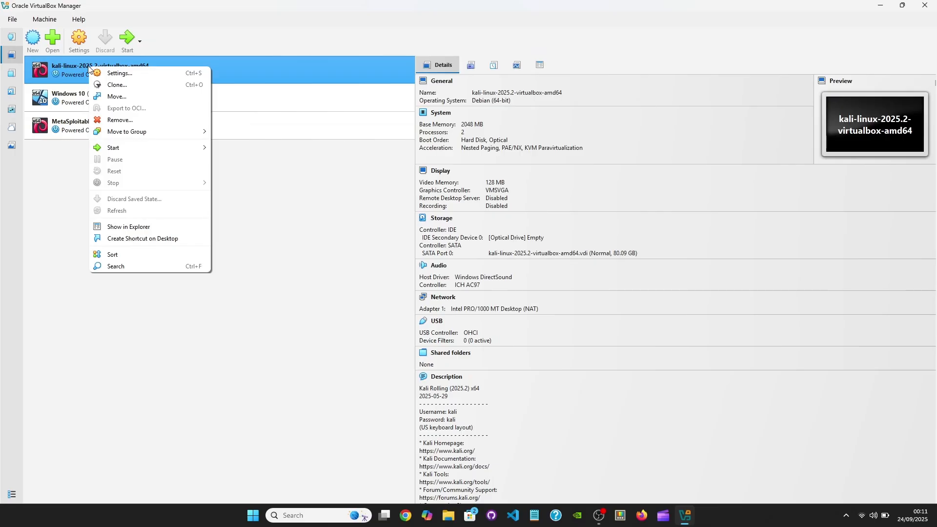
click(104, 73)
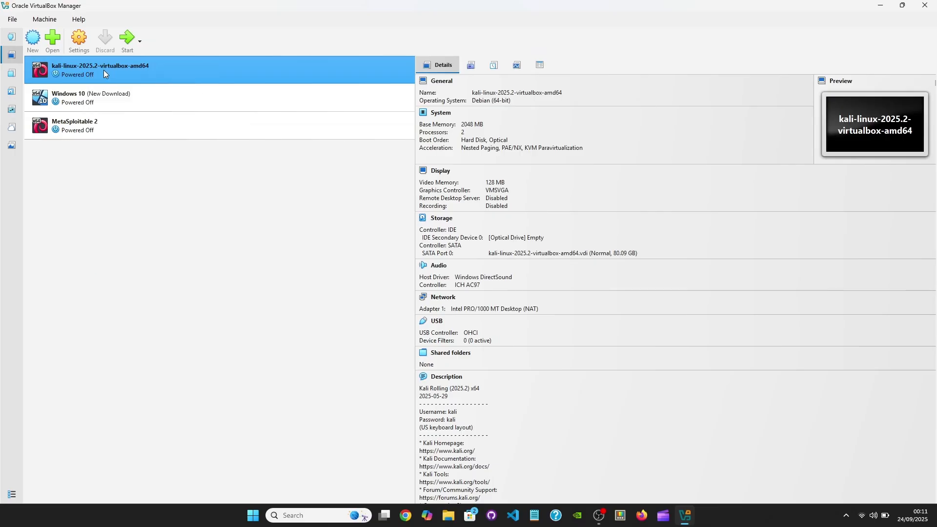
click(326, 272)
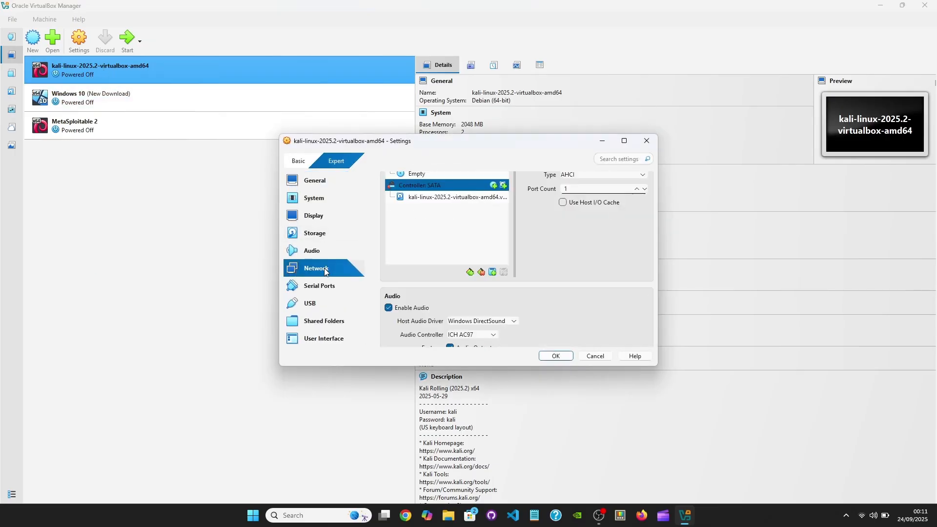
click(487, 223)
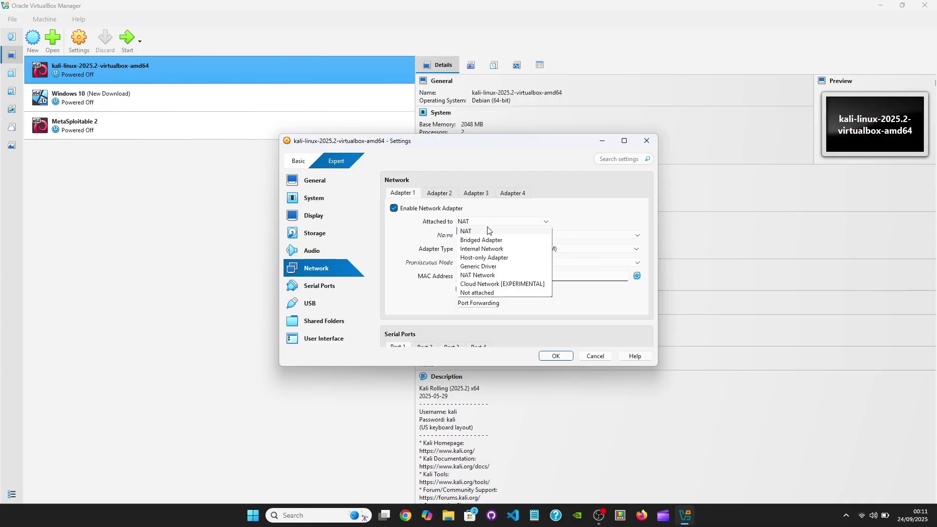
click(498, 276)
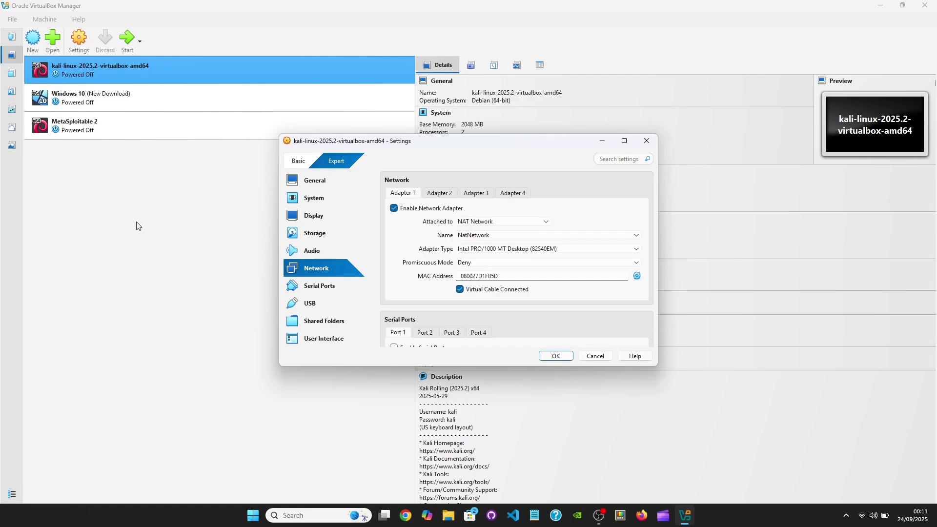
click(557, 356)
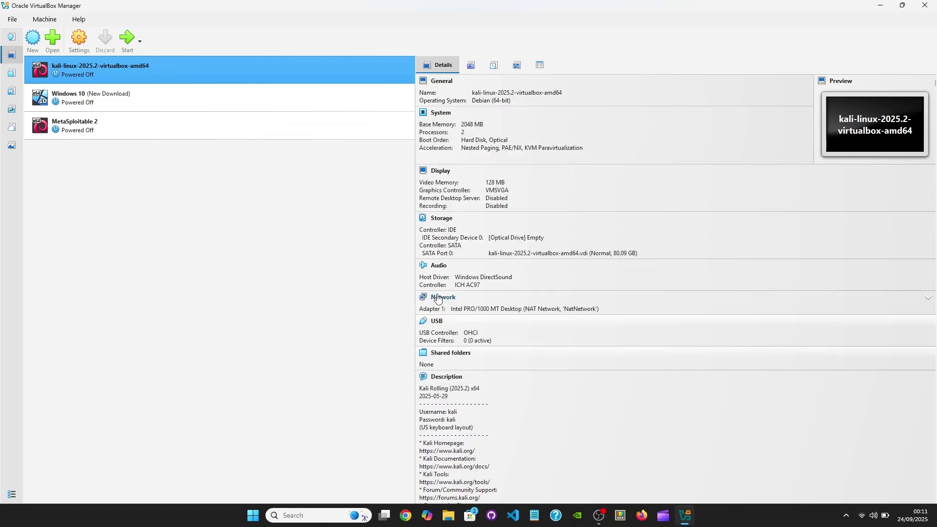
- Attach Adapter 1 of the MetaSploitable 2 machine to the NAT Network named NatNetwork and save its settings
click(268, 128)
right_click(267, 128)
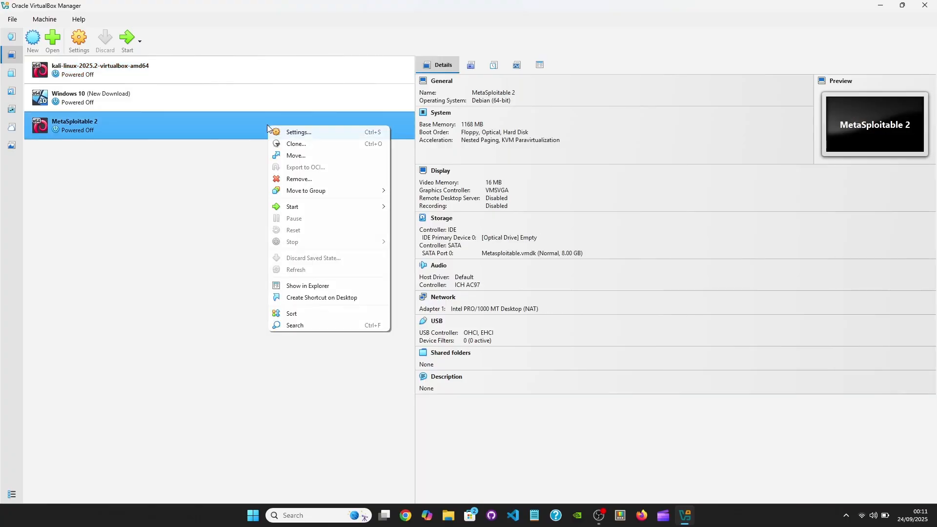
click(276, 132)
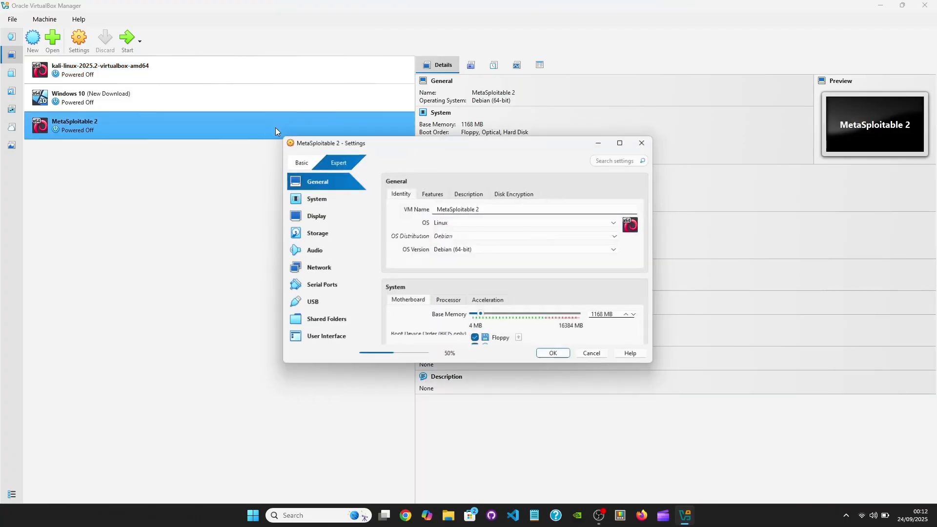
click(320, 269)
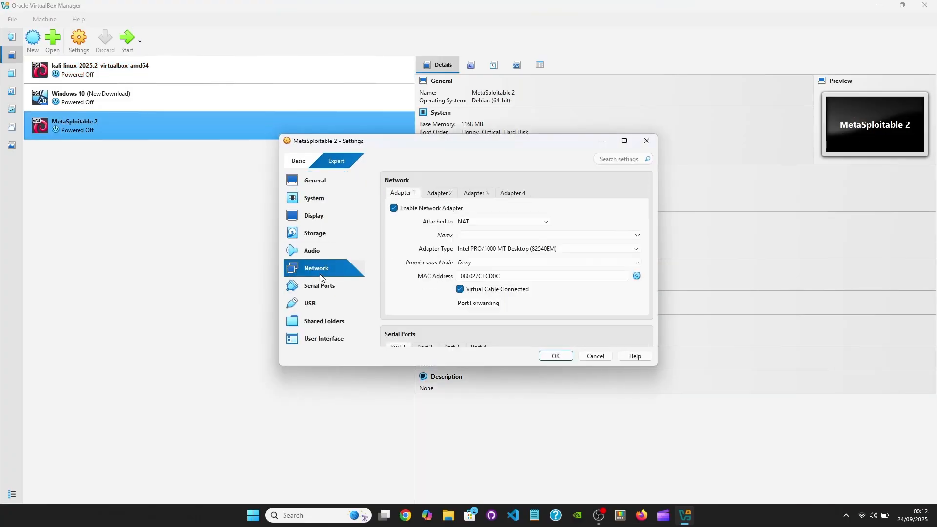
click(496, 227)
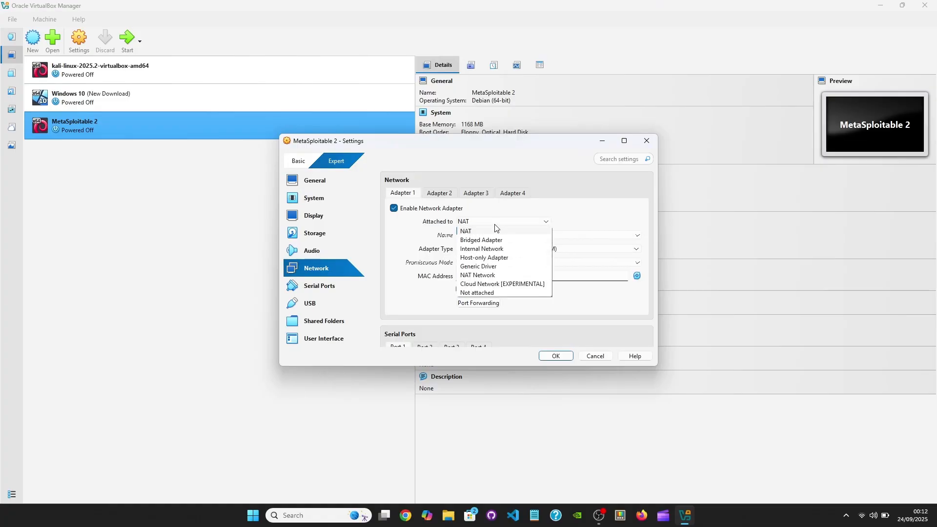
click(498, 276)
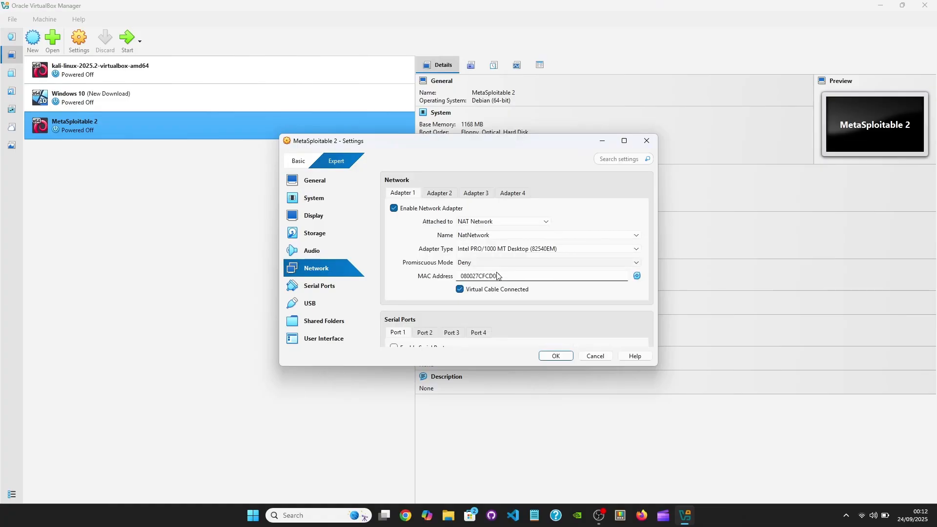
click(552, 357)
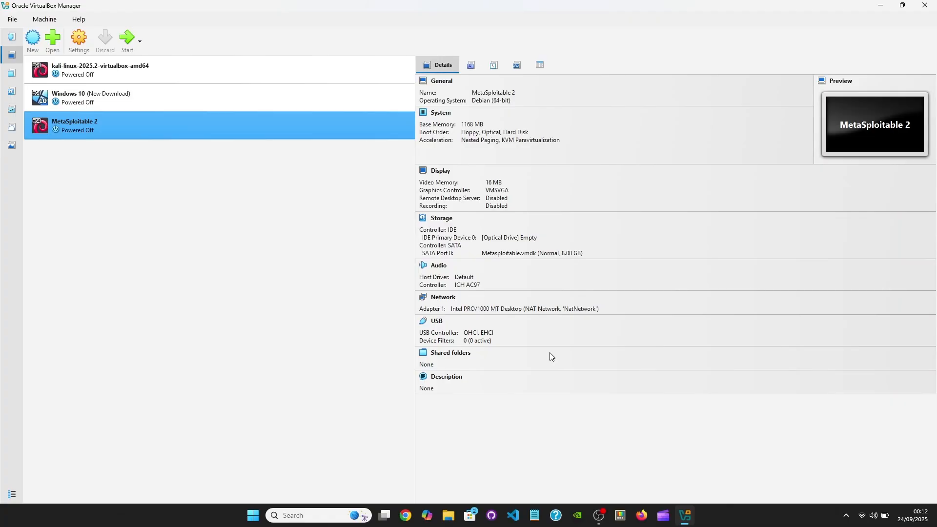
- Start both the kali-linux-2025.2-virtualbox-amd64 and MetaSploitable 2 virtual machines
click(255, 78)
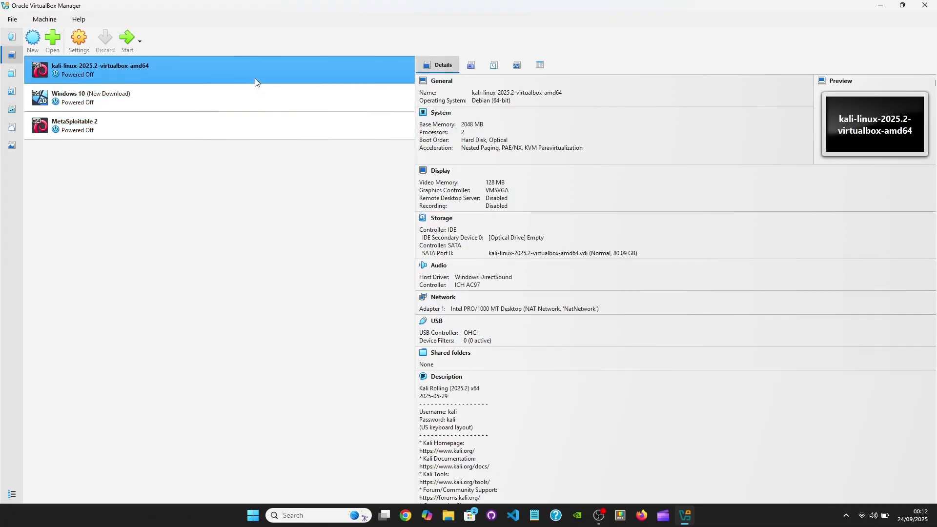
click(133, 129)
click(124, 45)
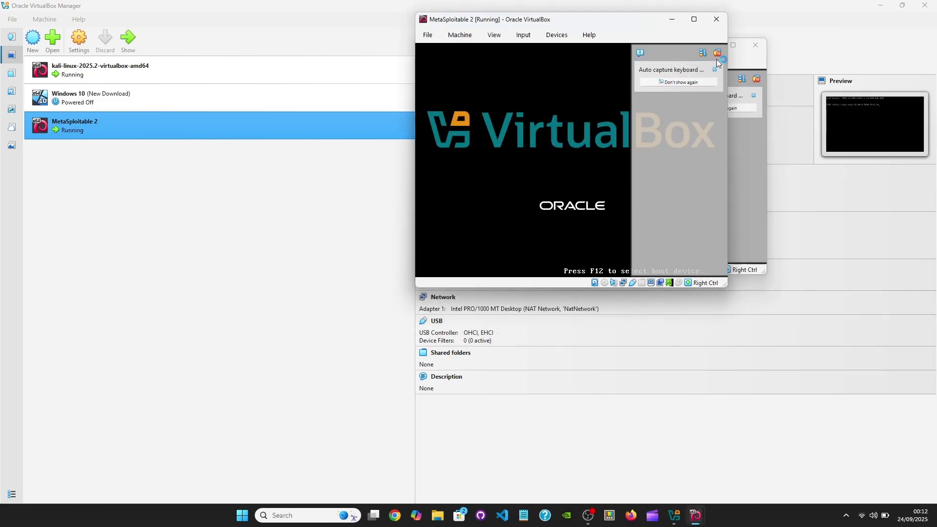
- Dismiss the notifications in both running machine windows and arrange the windows side by side
click(718, 54)
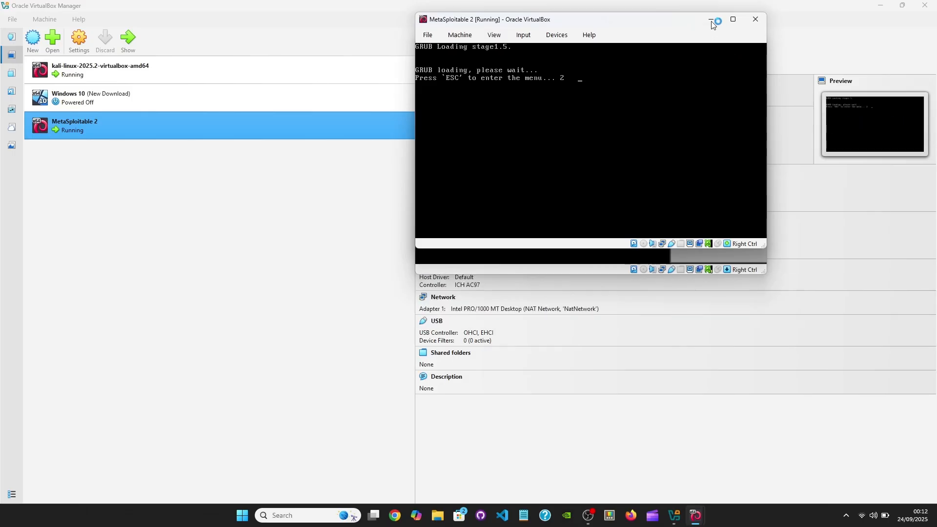
drag(669, 21, 309, 114)
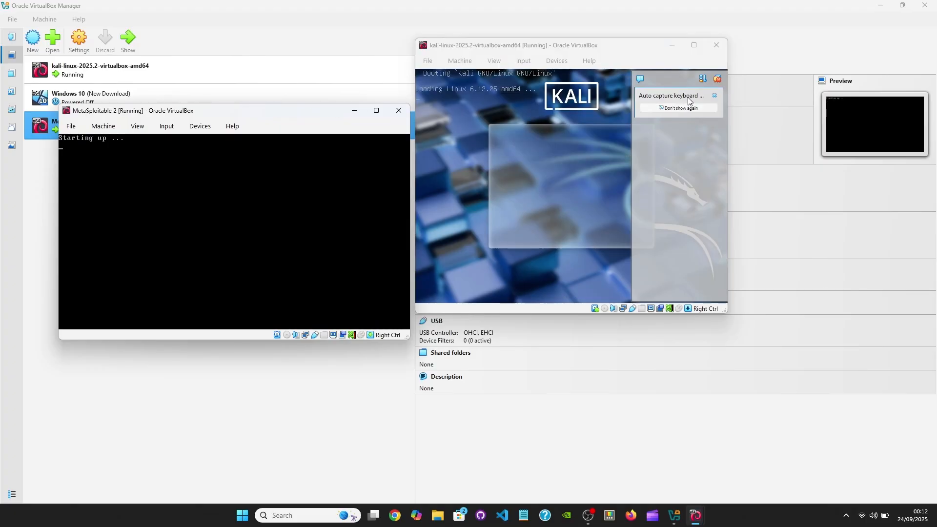
click(717, 80)
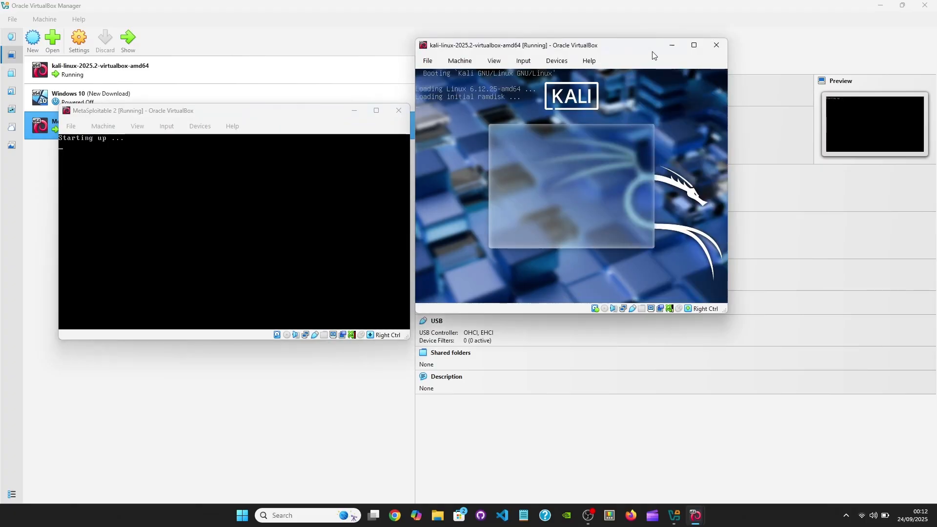
drag(638, 49, 737, 103)
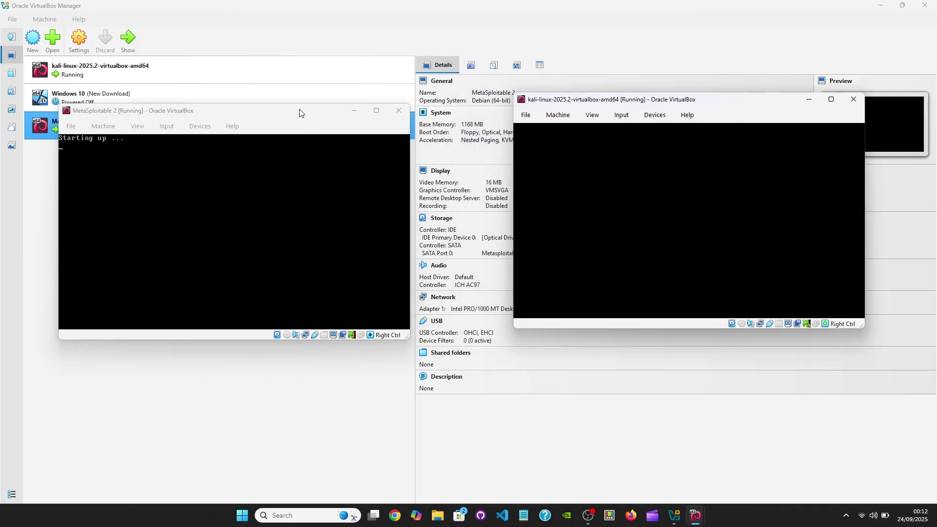
drag(299, 111, 322, 134)
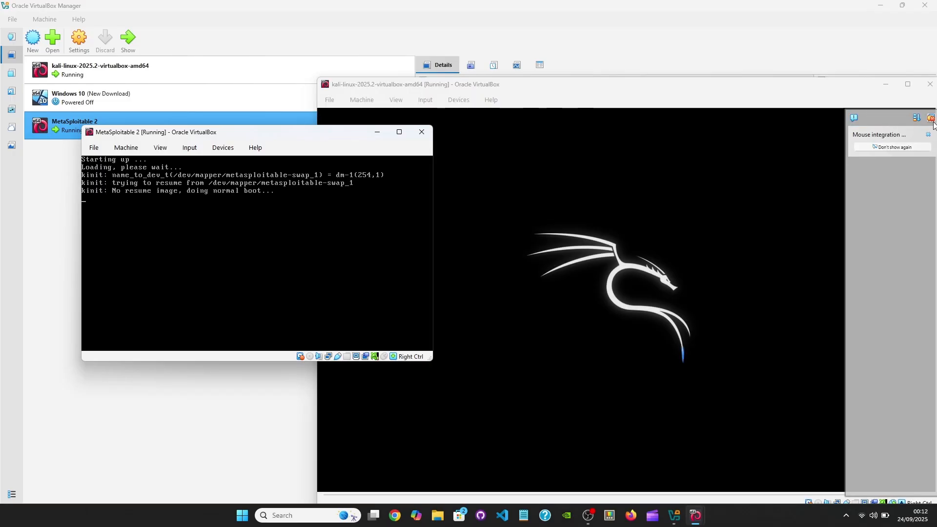
click(935, 159)
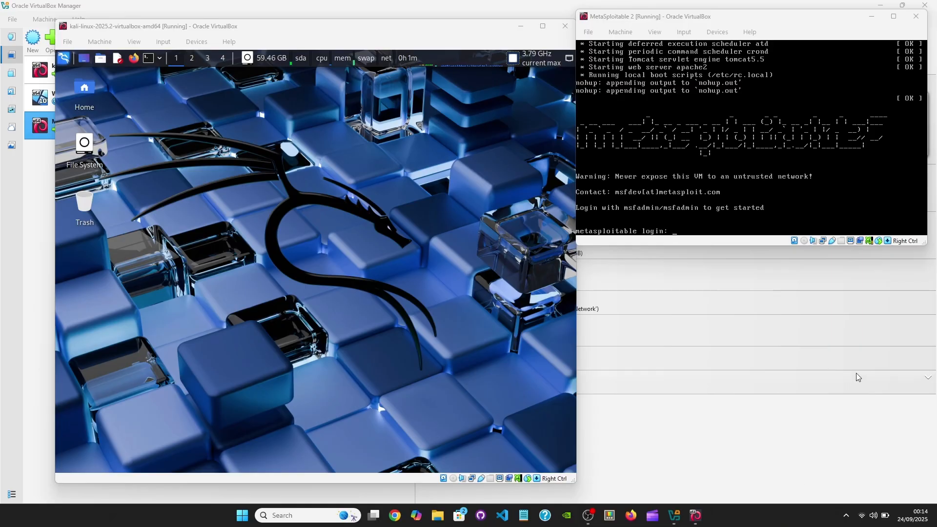
- Log in to the MetaSploitable 2 console with its default username and account password
click(852, 229)
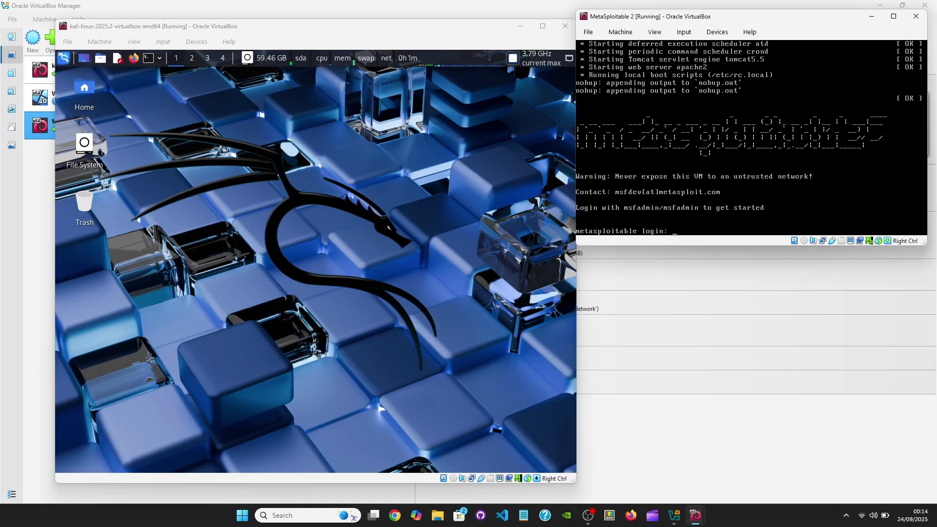
text(msfadmin)
key(Return)
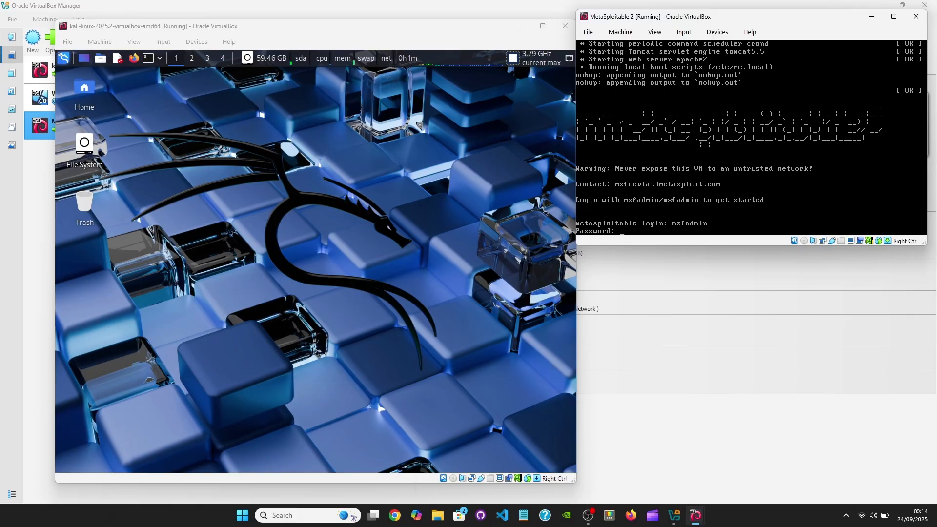
key(Return)
- Run ip a in the MetaSploitable 2 console to look up the machine's IP address
text(ip a)
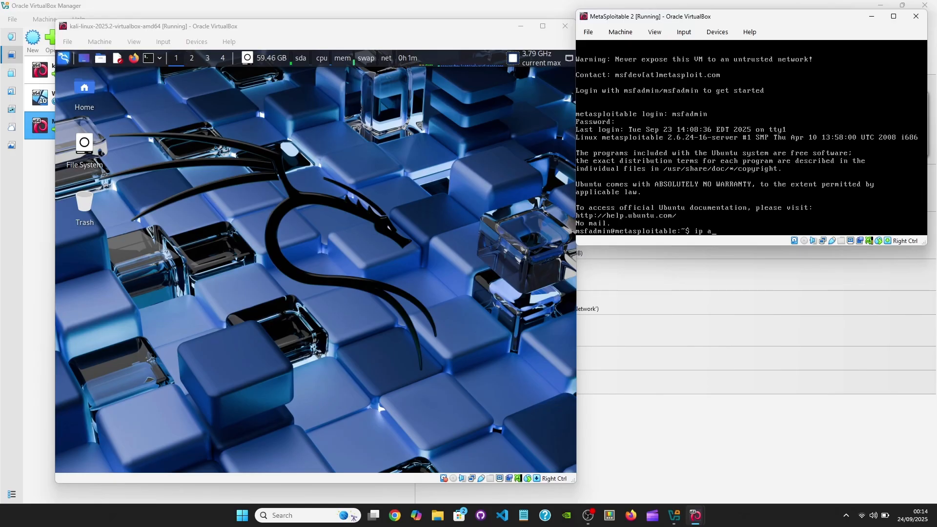
key(Return)
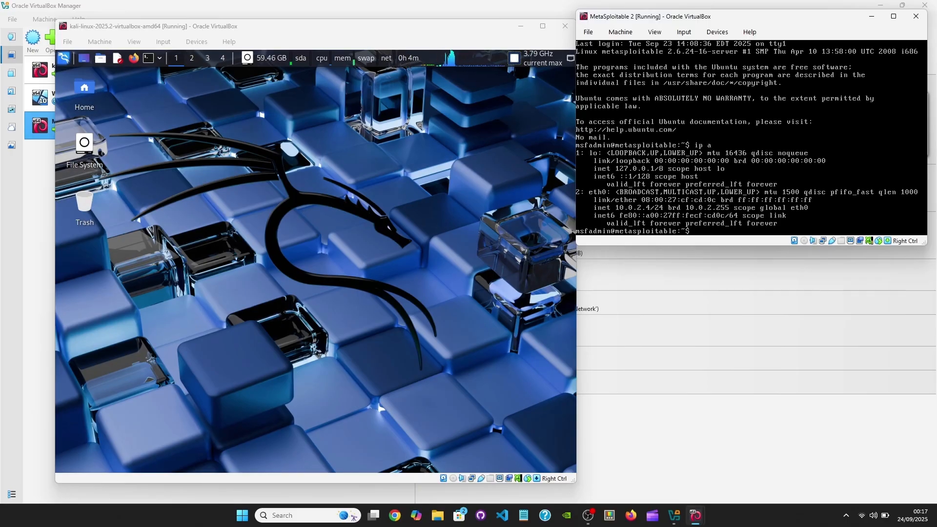
click(456, 156)
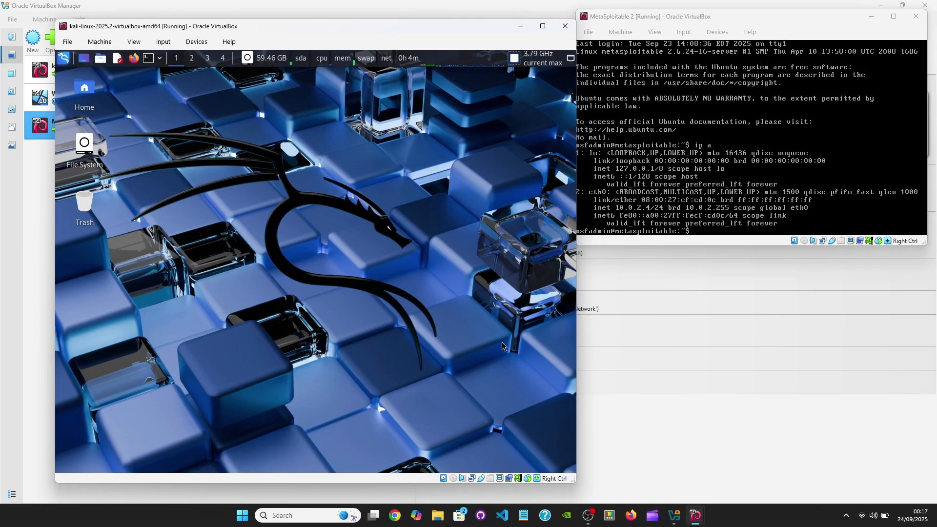
- Try to open the Metasploitable address 10.0.2.4 in Firefox on the Windows host
click(630, 514)
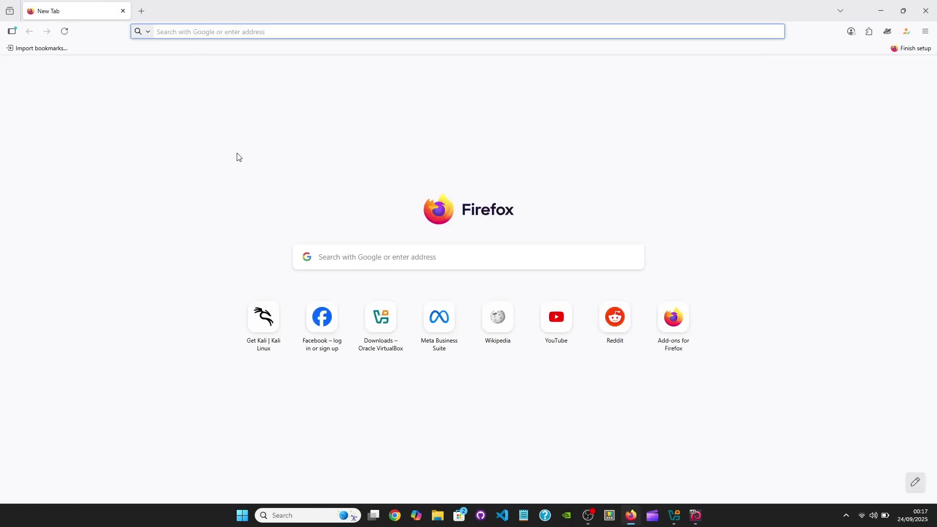
click(203, 28)
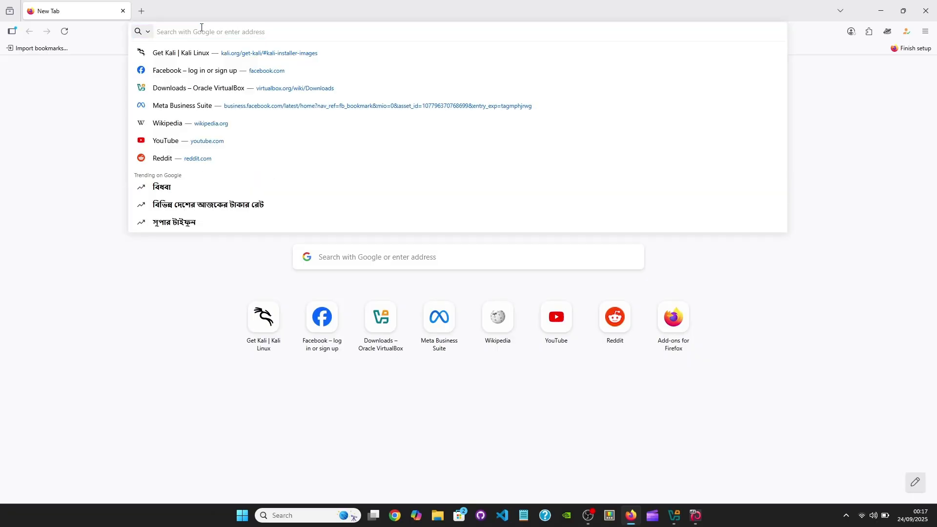
text(10.0)
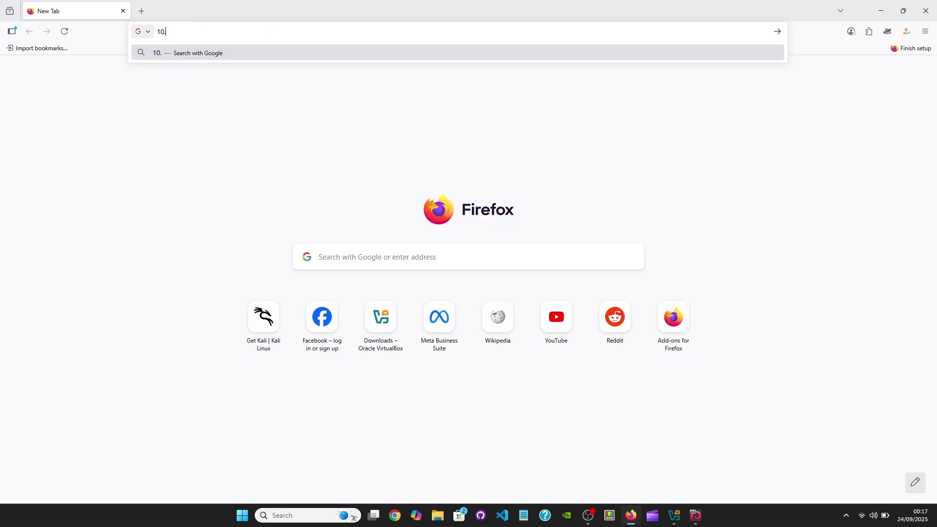
text(.2.4)
key(Return)
click(502, 31)
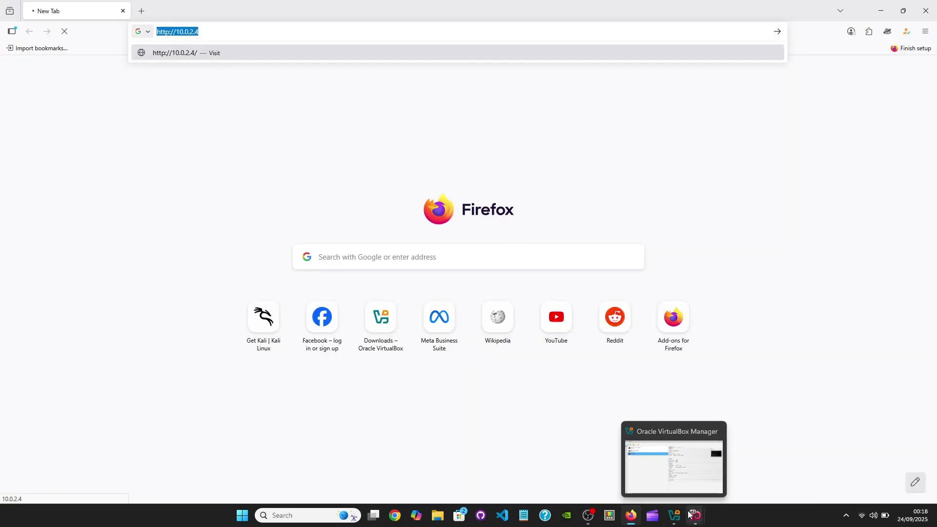
- Switch to the Kali Linux machine and open its Firefox with only a blank new tab, closing the Kali homepage tab
mouse_move(693, 515)
click(664, 480)
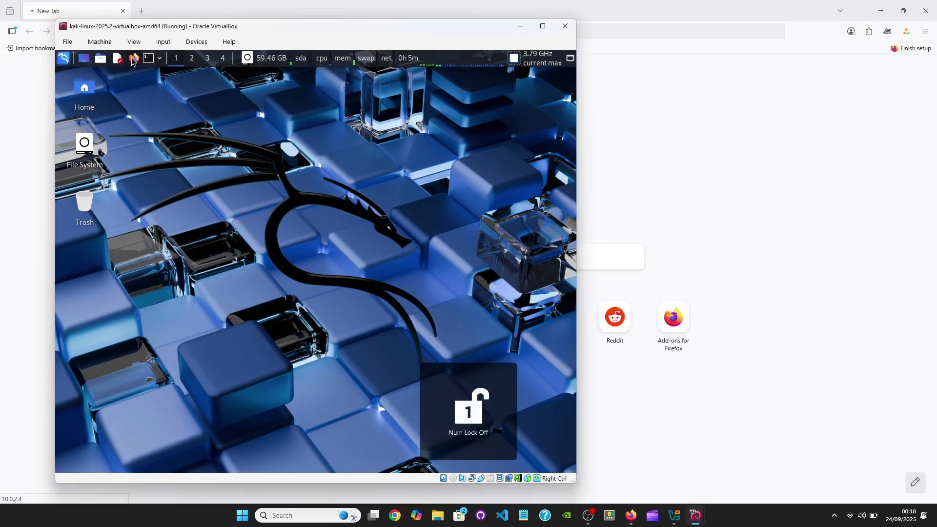
click(134, 59)
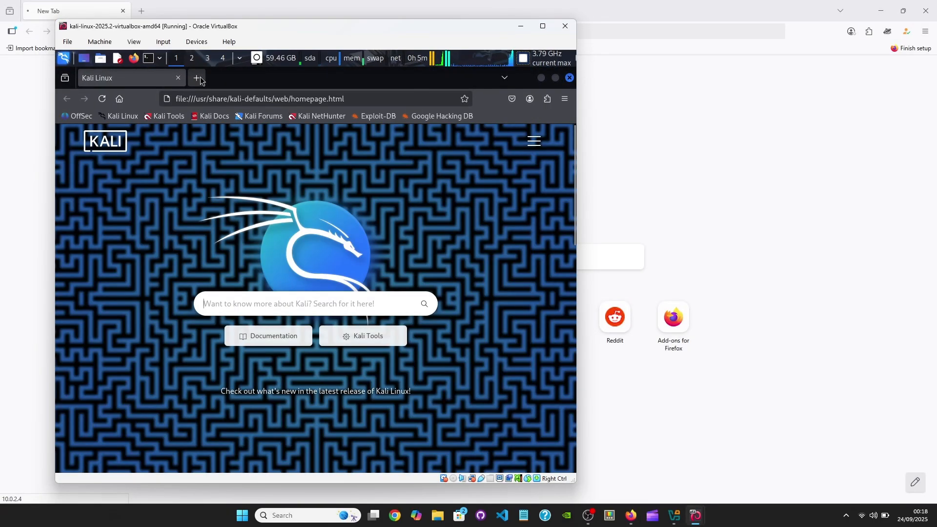
click(197, 77)
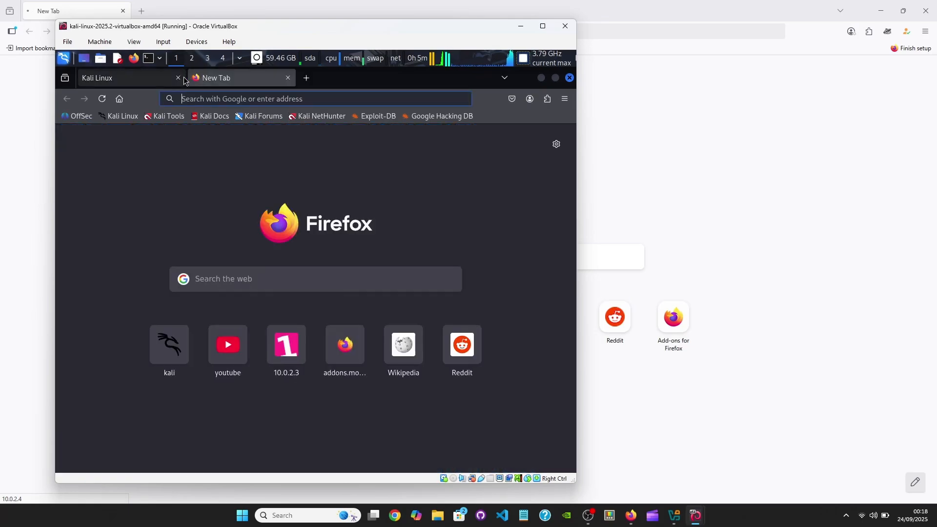
click(178, 78)
- Open the Metasploitable web page at 10.0.2.4 in Kali's Firefox
click(195, 96)
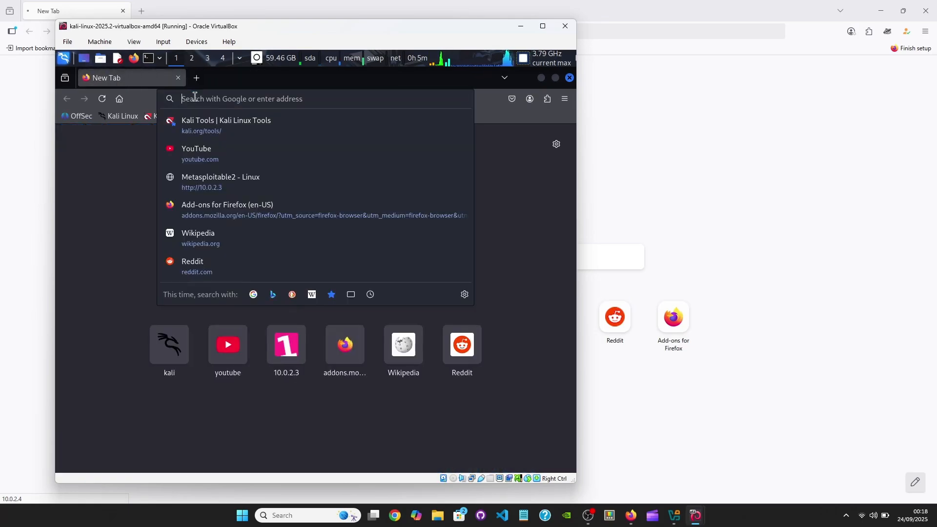
text(10.0.2.)
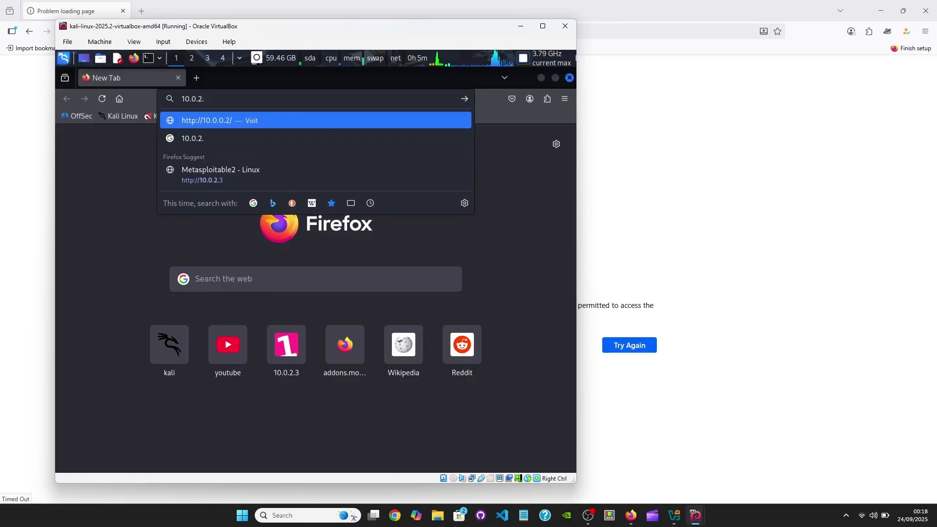
text(4)
key(Return)
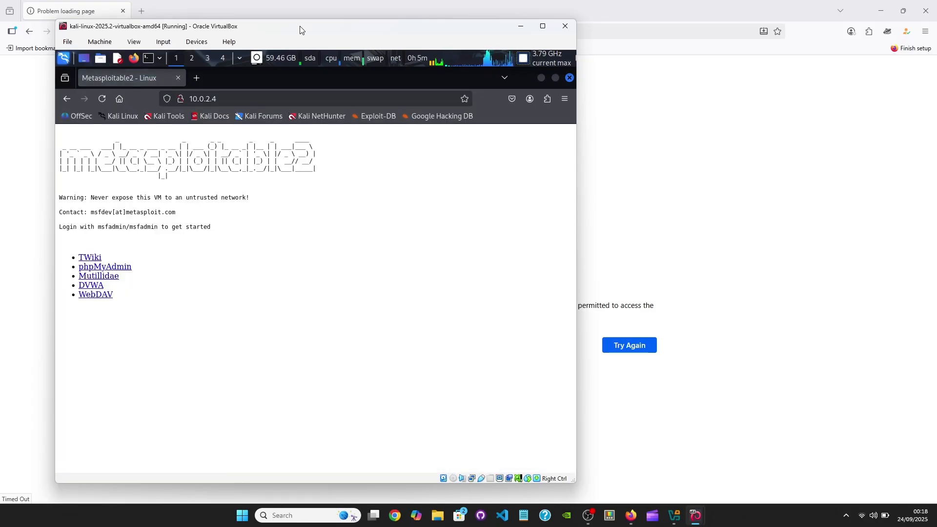
- Close the Windows host's Firefox tab for 10.0.2.4 and move the Kali machine window back beside the MetaSploitable 2 window
drag(299, 28, 258, 120)
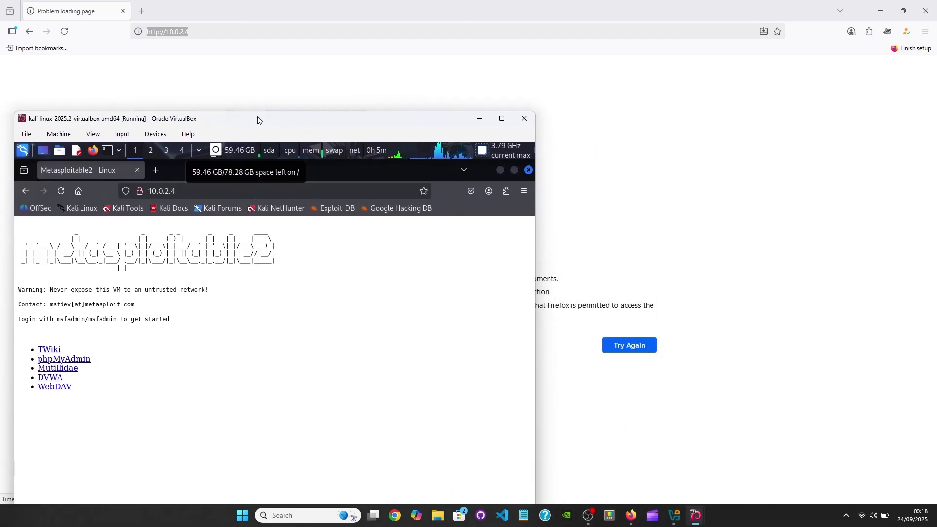
click(54, 17)
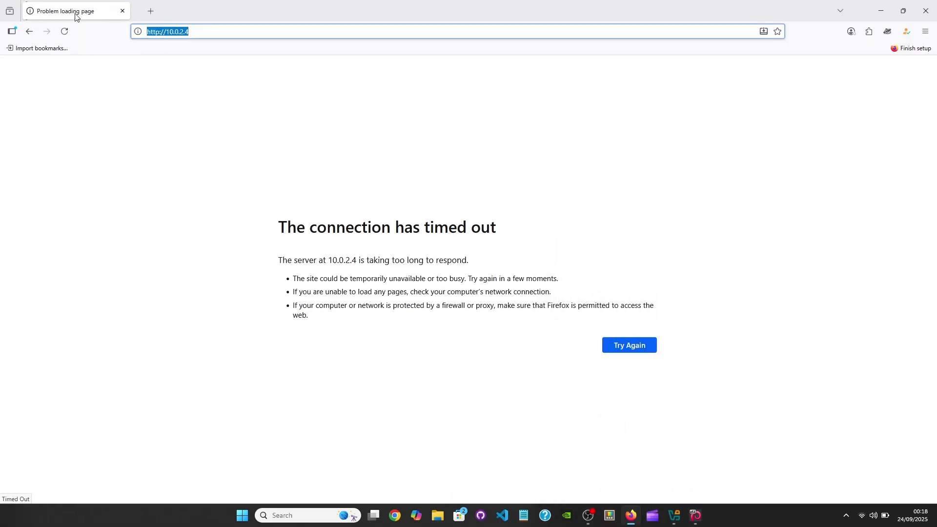
click(123, 11)
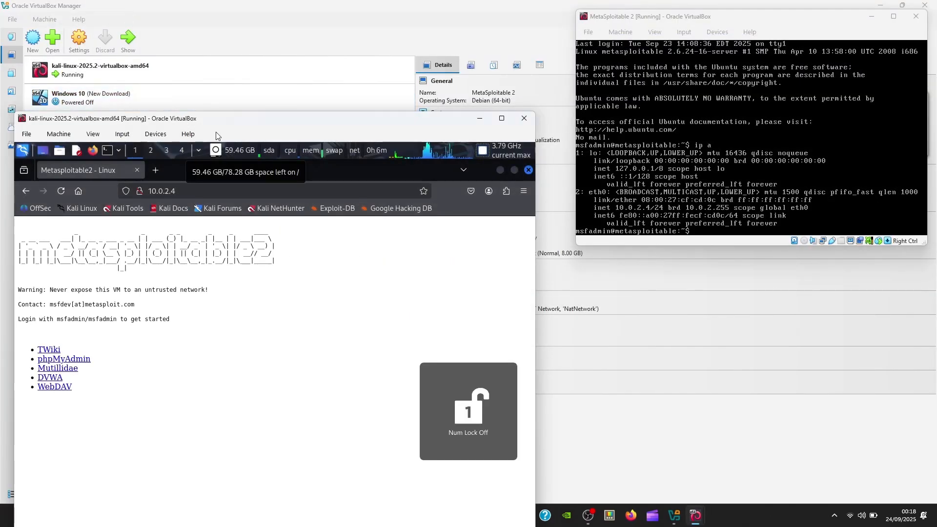
drag(222, 120, 240, 12)
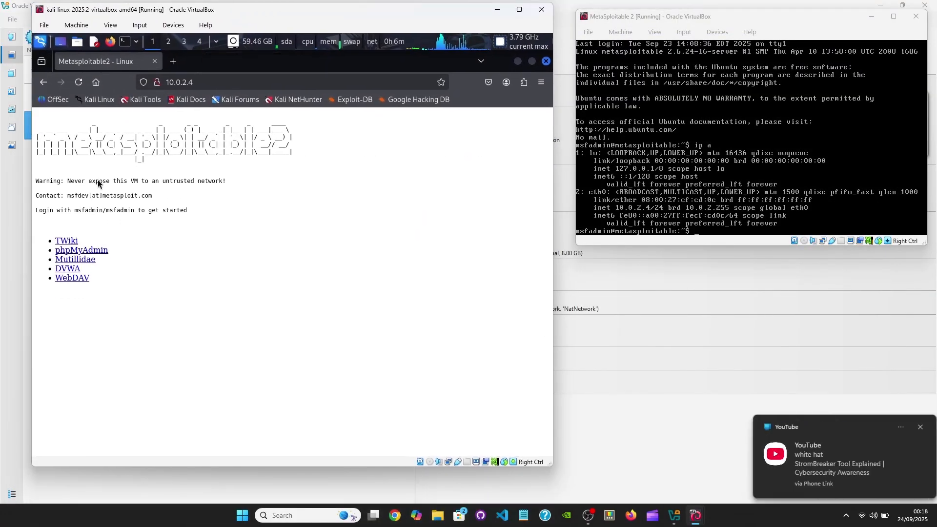
- Open DVWA from the Metasploitable page and log in with the default admin username and account password, without saving the login
click(68, 269)
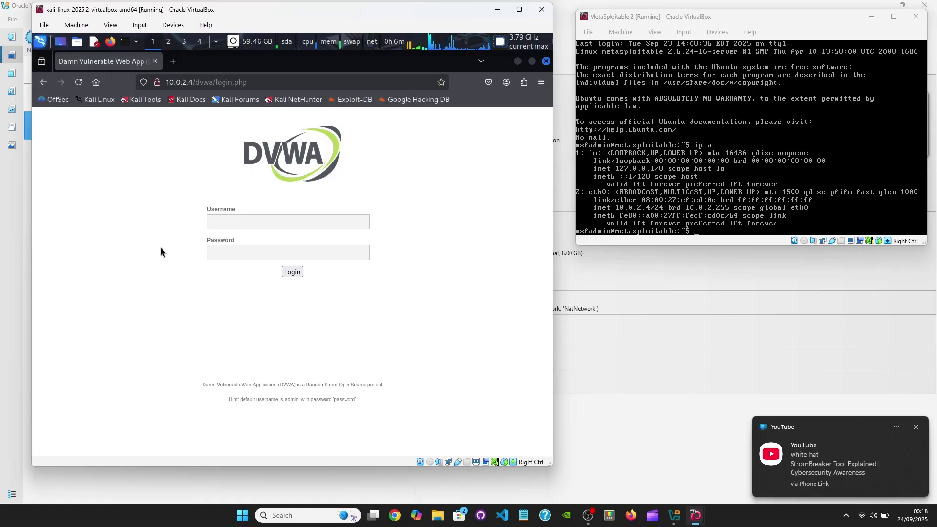
click(230, 222)
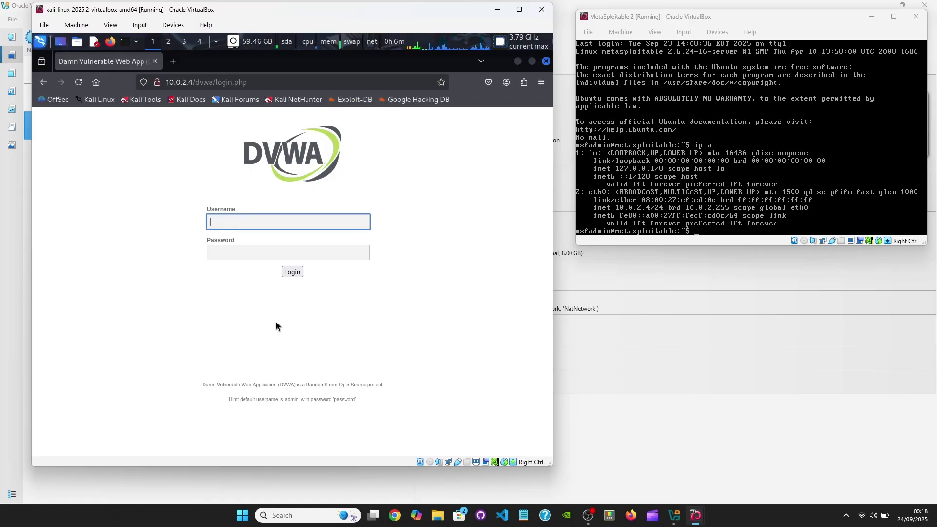
key(Return)
click(257, 221)
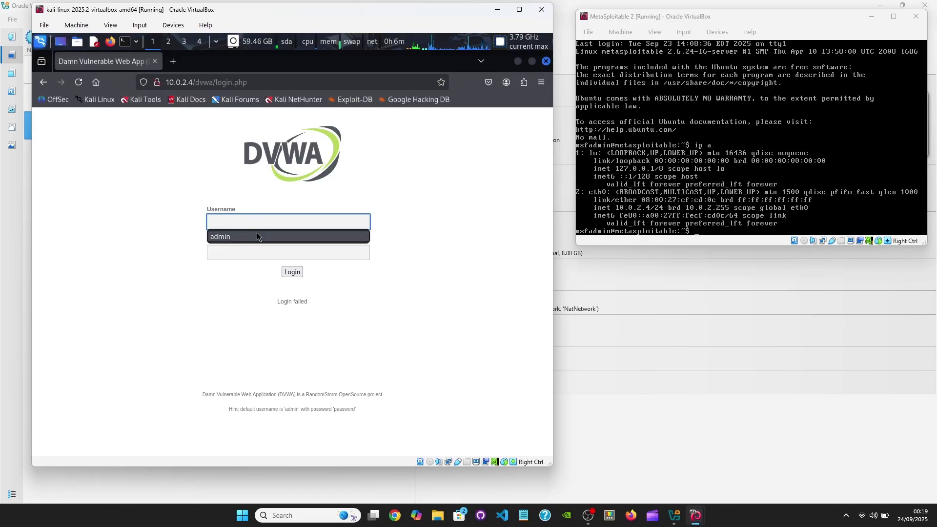
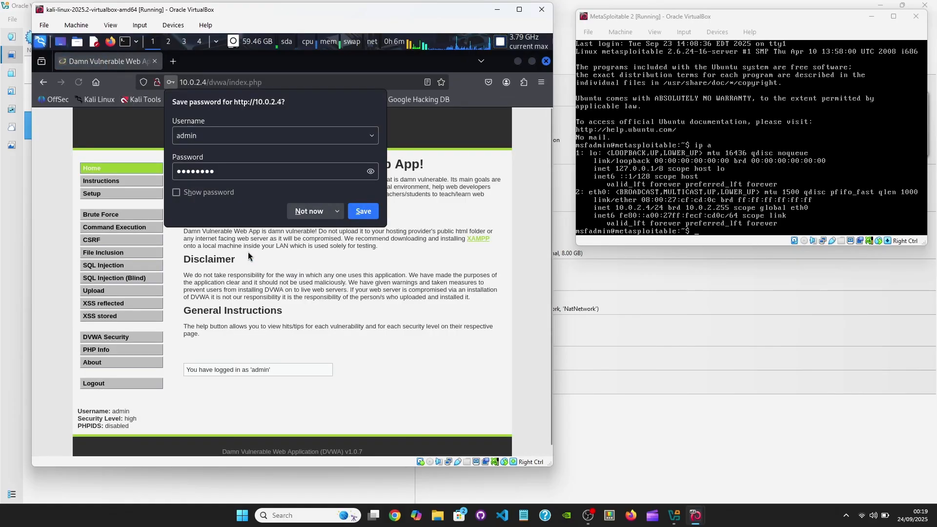
click(309, 212)
scroll(251, 268, down, 1)
scroll(251, 268, up, 1)
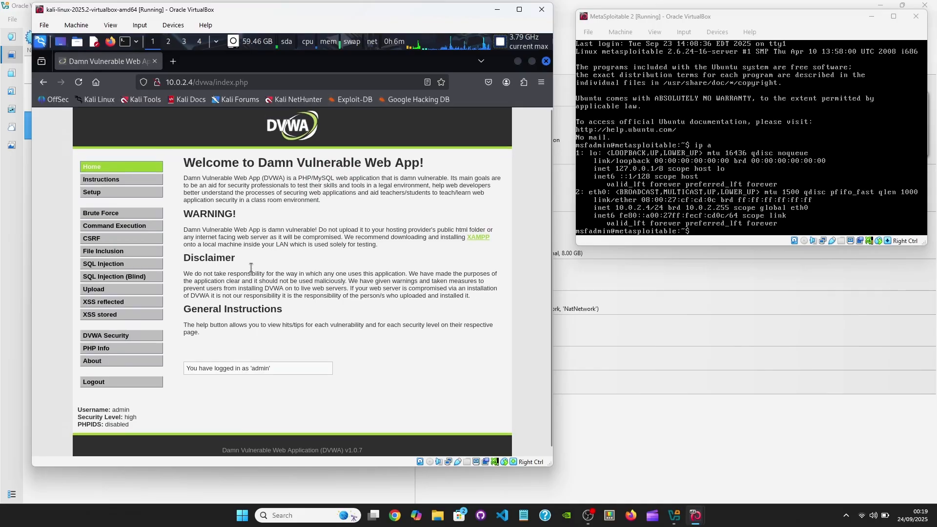
- Return to the Metasploitable start page and look at its phpMyAdmin and WebDAV pages
click(44, 83)
click(44, 83)
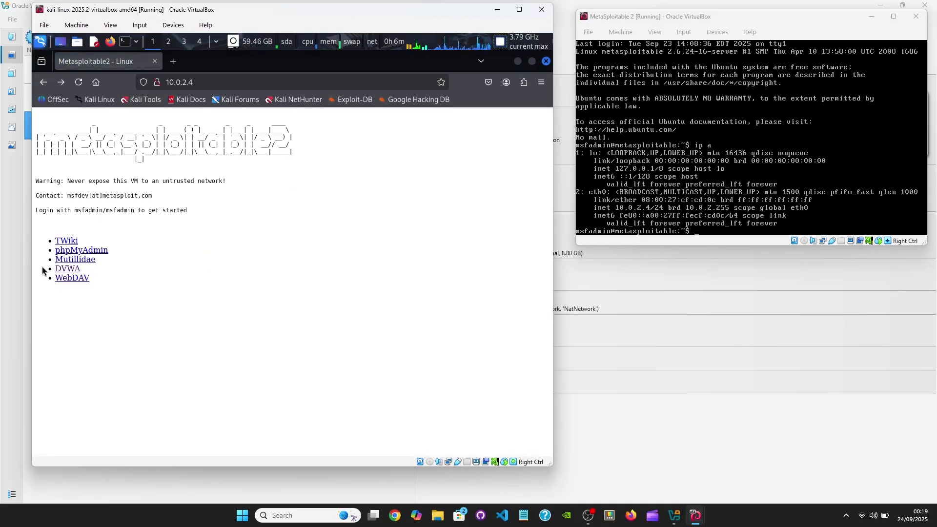
click(79, 251)
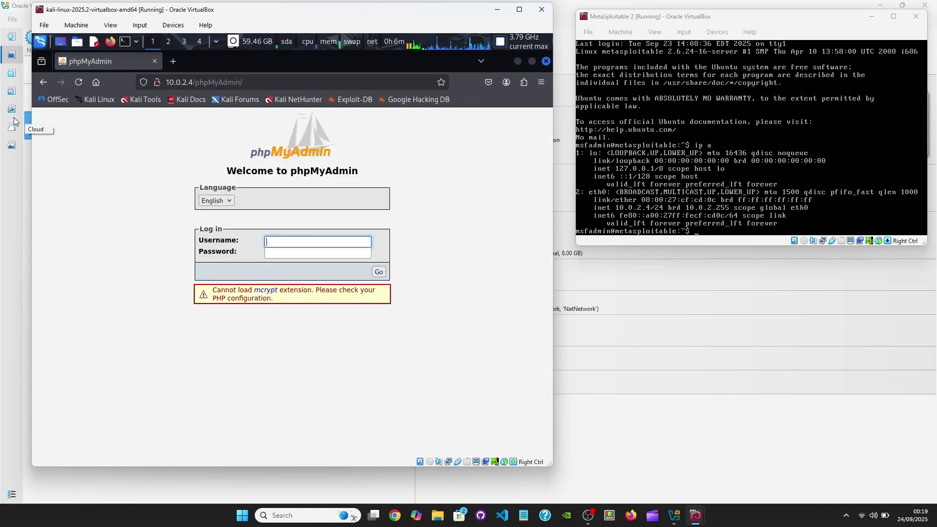
click(44, 82)
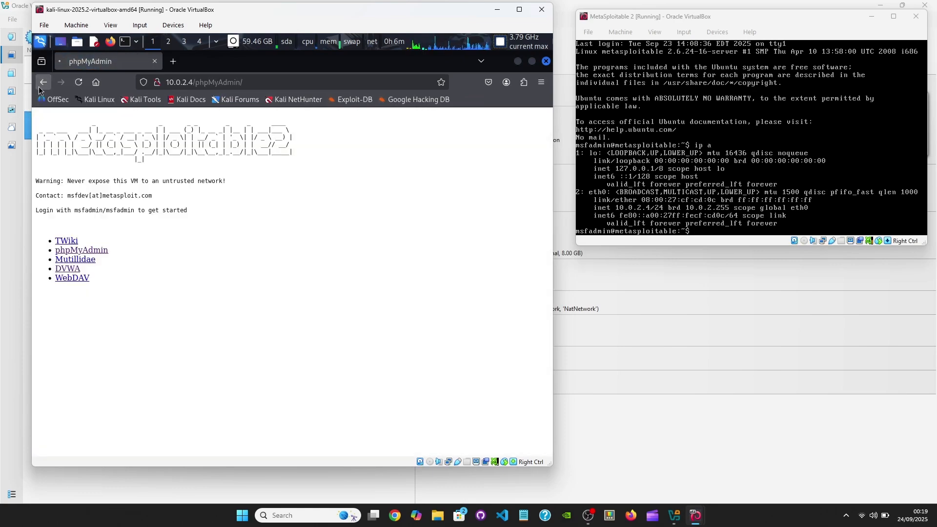
click(66, 279)
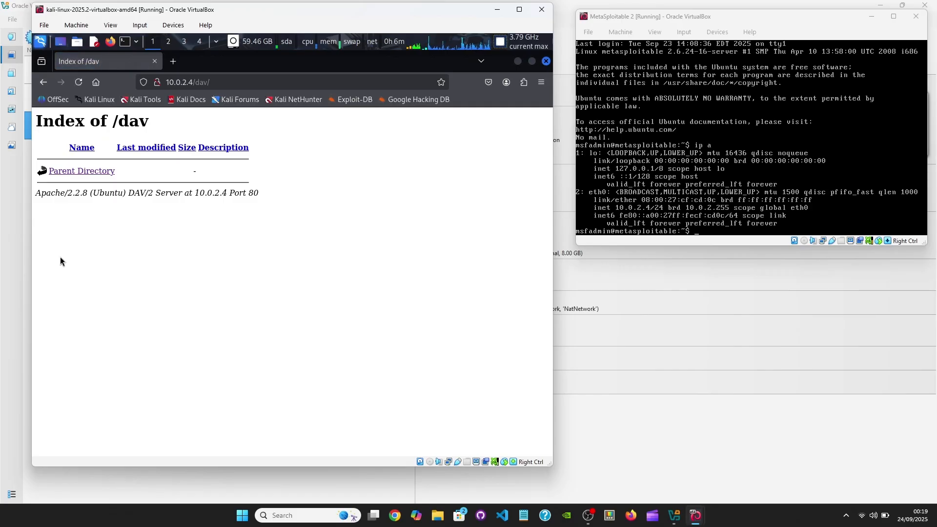
click(43, 83)
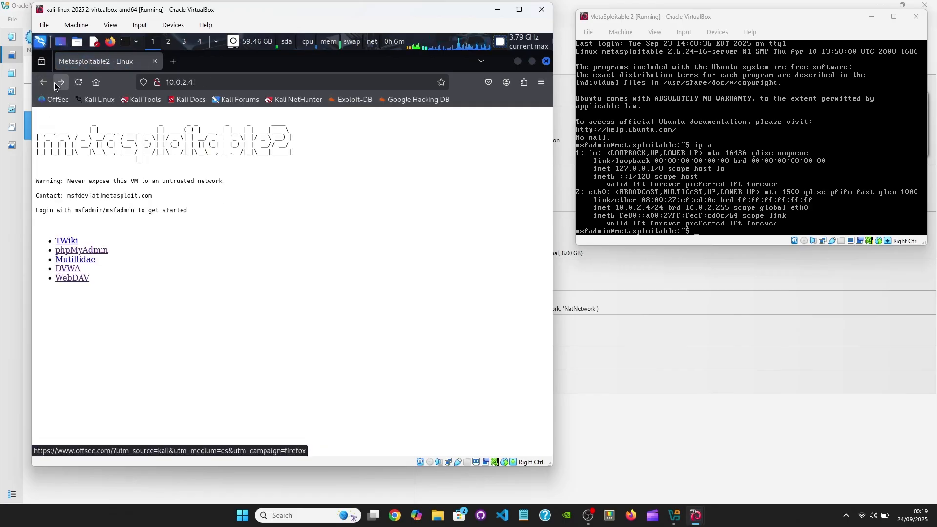
- Leave the Metasploitable page and close Kali's Firefox
click(45, 82)
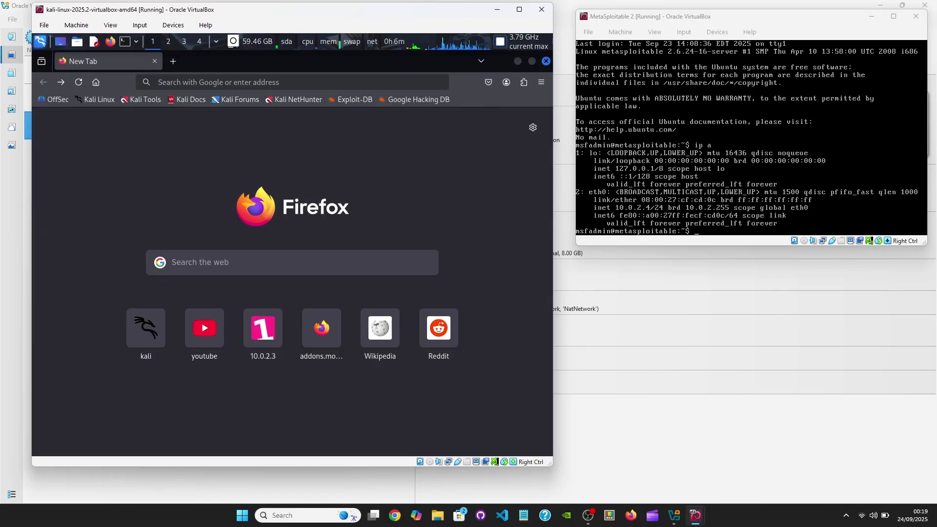
key(Num_Lock)
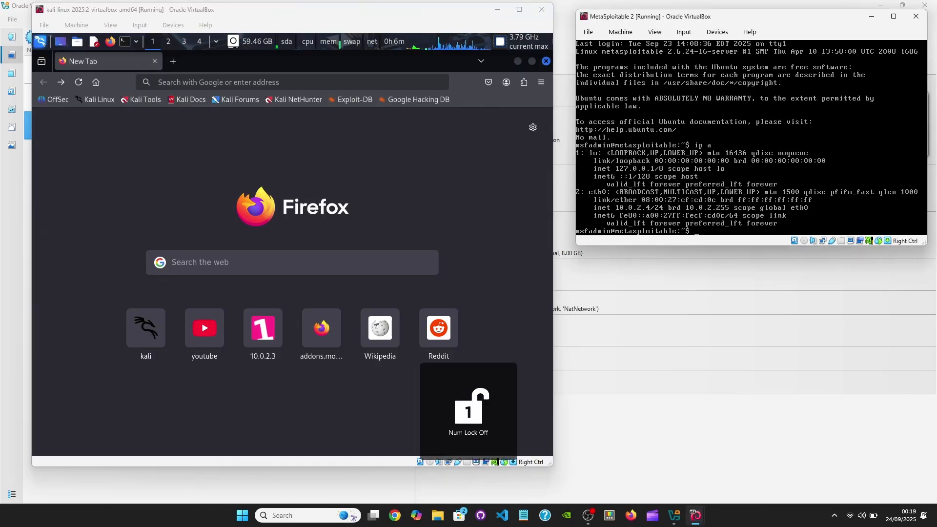
click(154, 62)
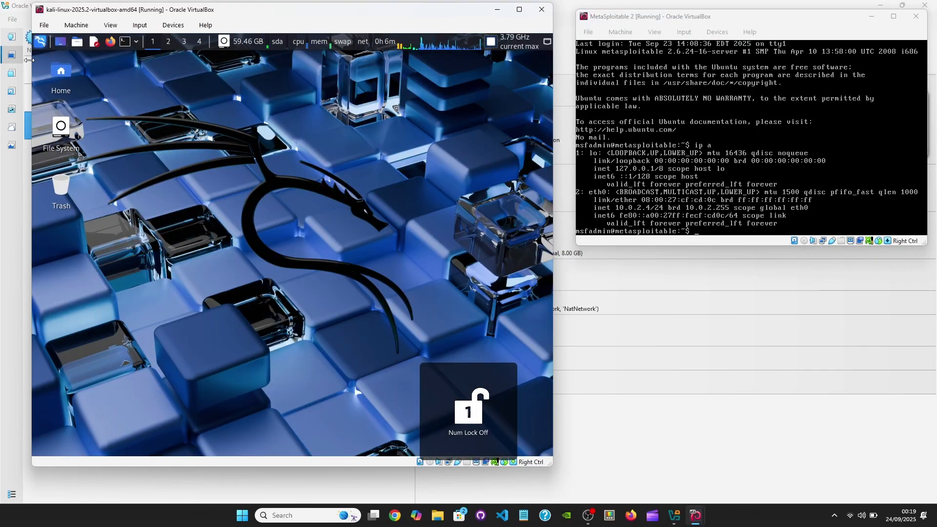
- Browse Kali's application categories, examining the Reconnaissance tools with the Bluetooth group and Services and Other Tools
click(40, 42)
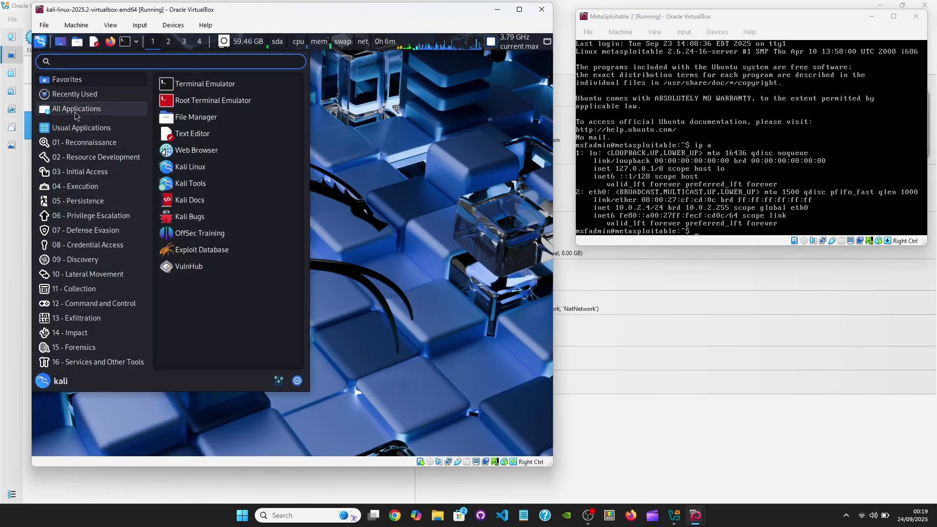
click(78, 130)
click(80, 143)
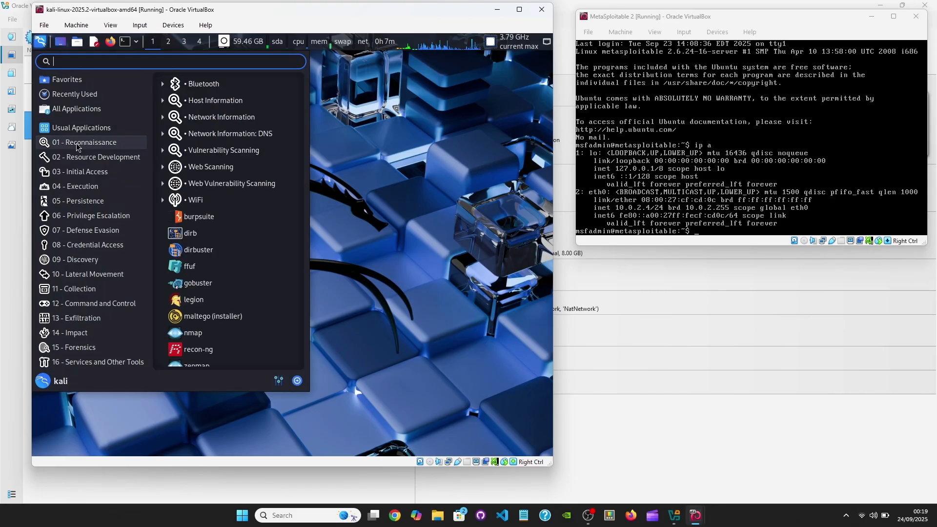
click(218, 84)
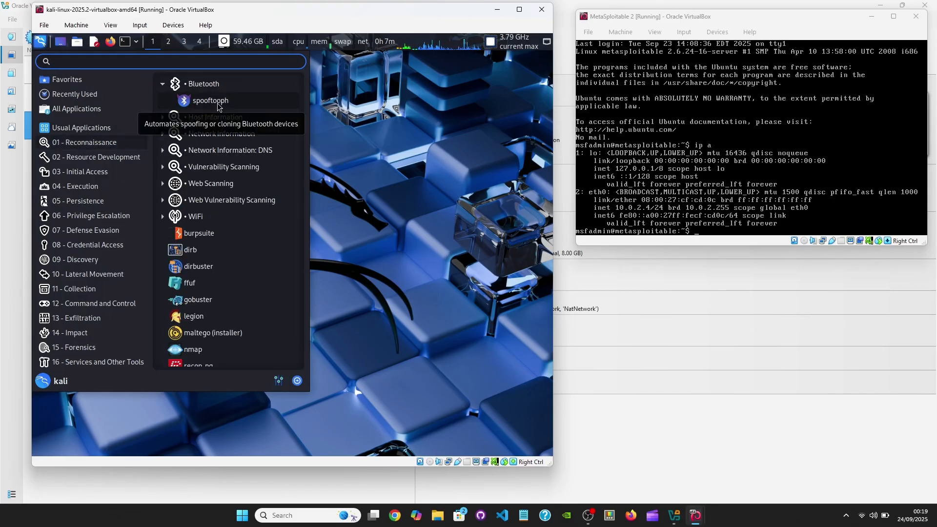
mouse_move(94, 361)
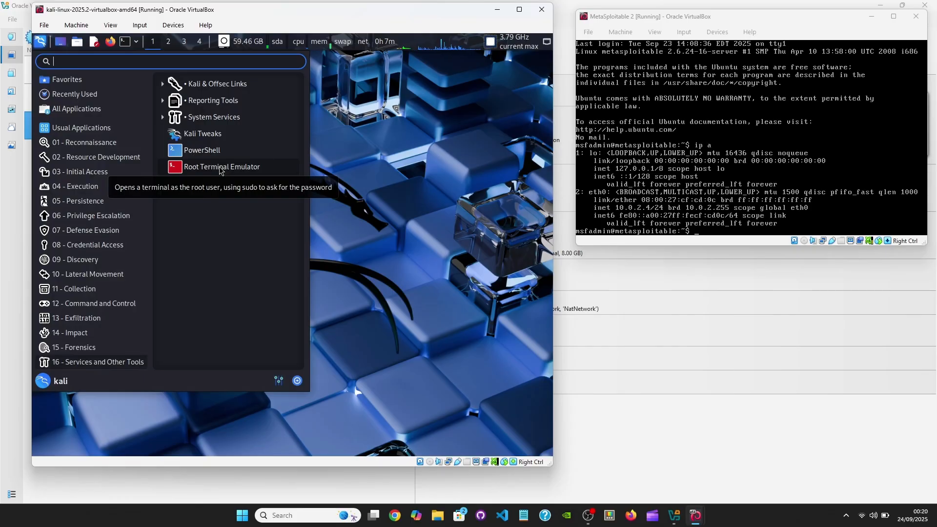
mouse_move(60, 146)
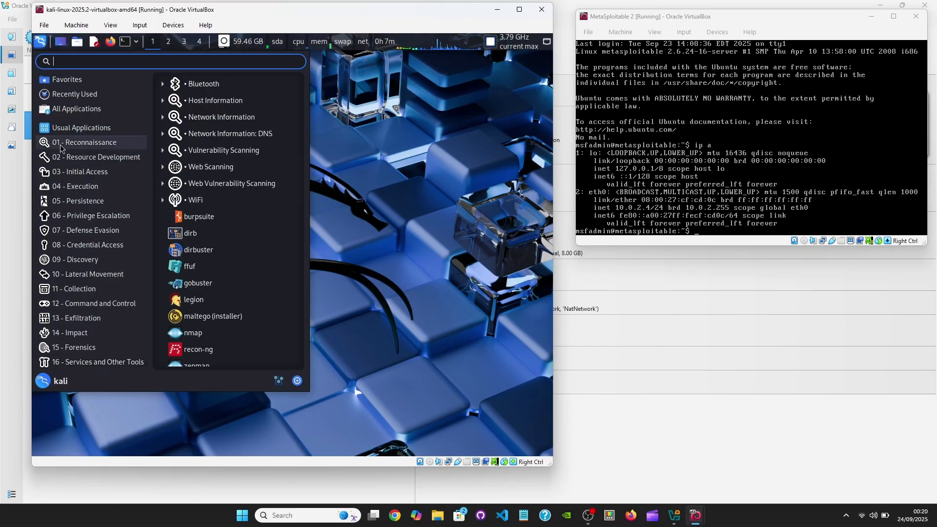
click(198, 83)
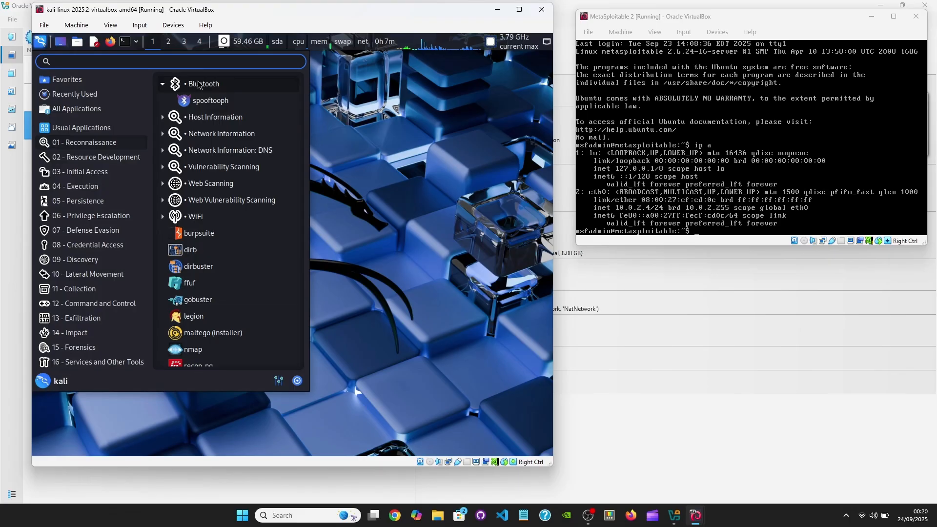
- Close the Kali Linux virtual machine with the Power off the machine option
click(543, 11)
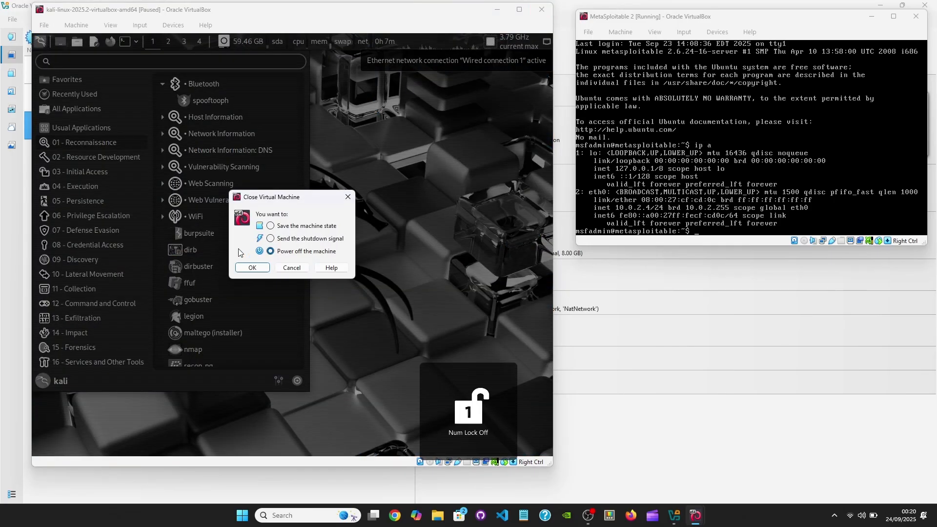
click(250, 267)
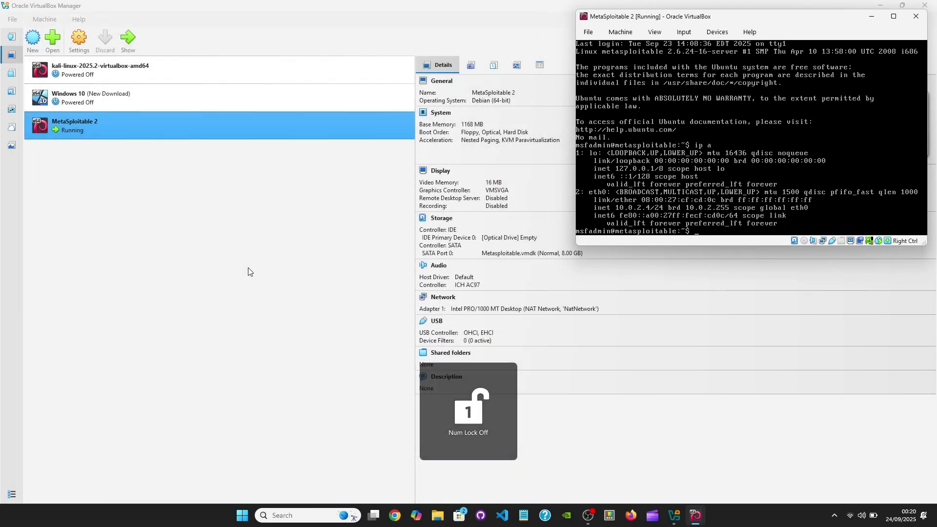